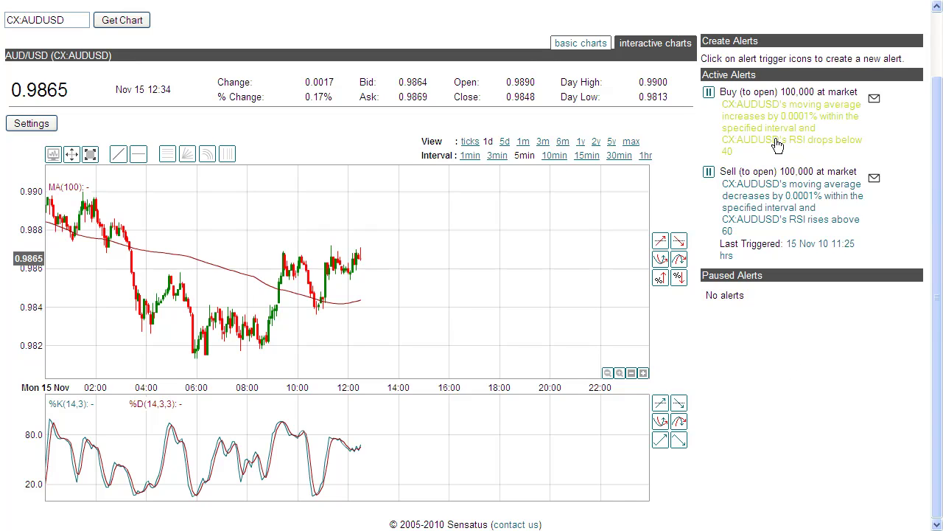
- Open the active Buy (to open) alert for editing, review its rules and trade settings, and reactivate it
mouse_move(777, 144)
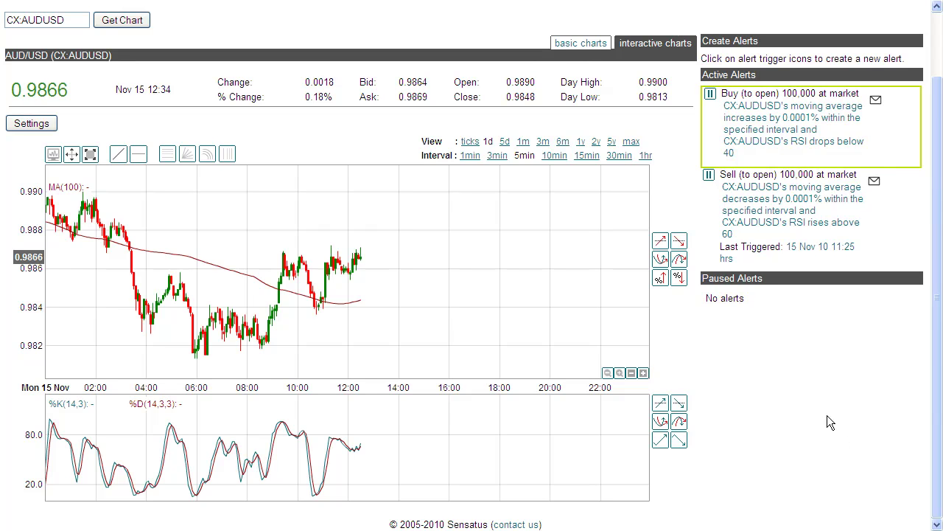
drag(938, 196, 937, 216)
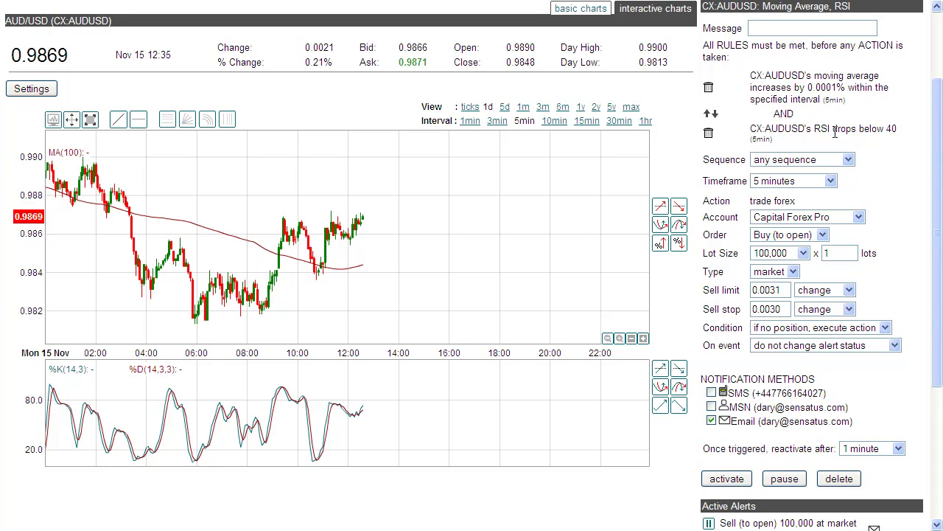
mouse_move(835, 132)
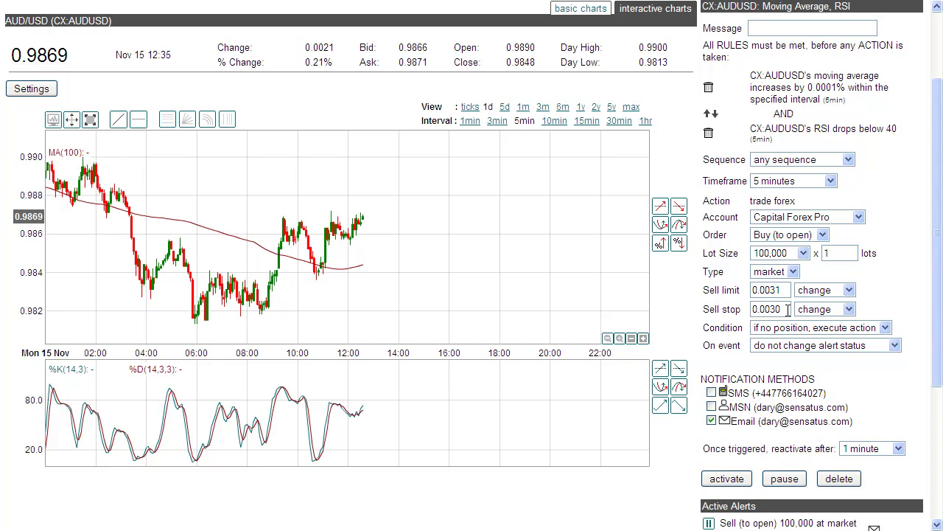
drag(933, 325, 936, 360)
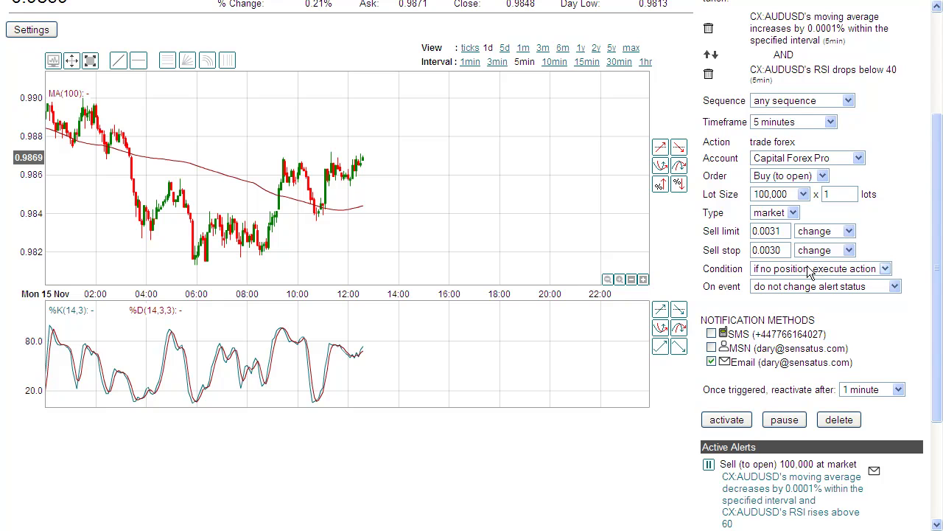
click(784, 419)
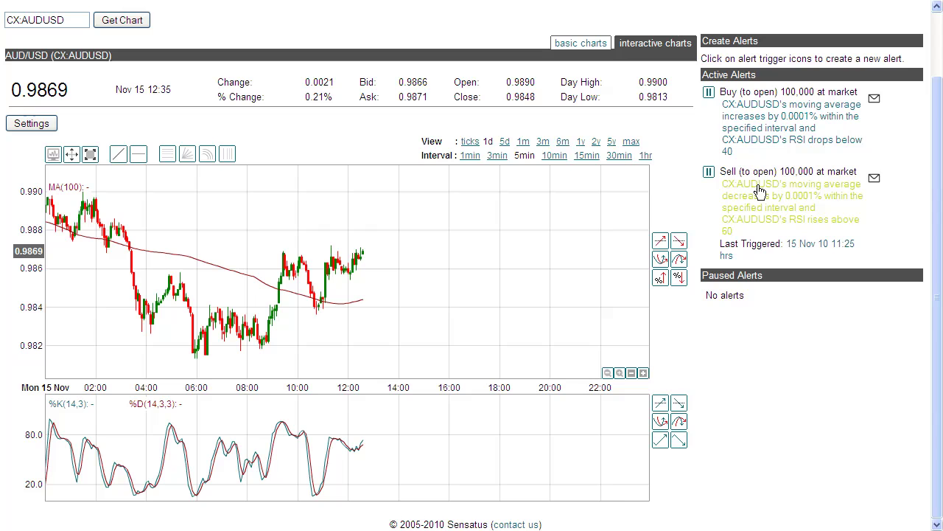
- Open the active Sell (to open) alert for editing, review its rules and trade settings, and reactivate it
click(761, 198)
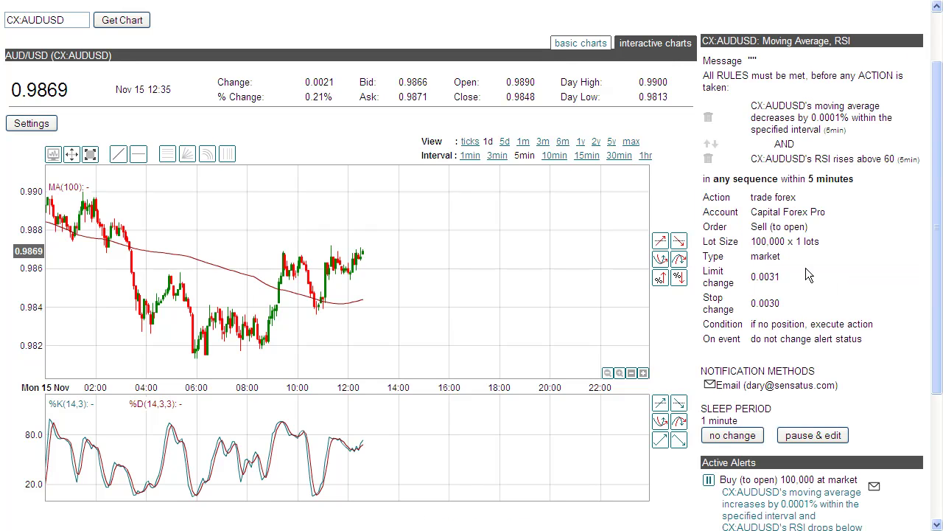
click(815, 435)
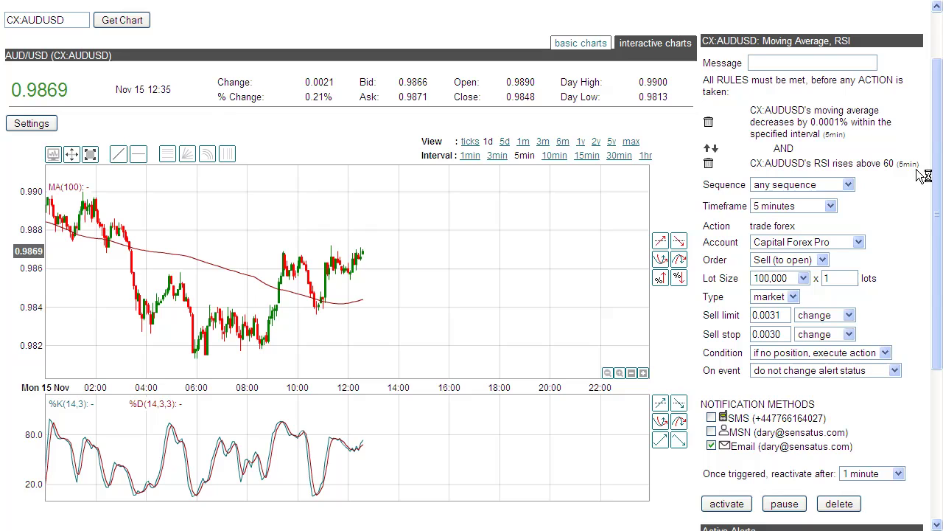
drag(936, 187, 937, 212)
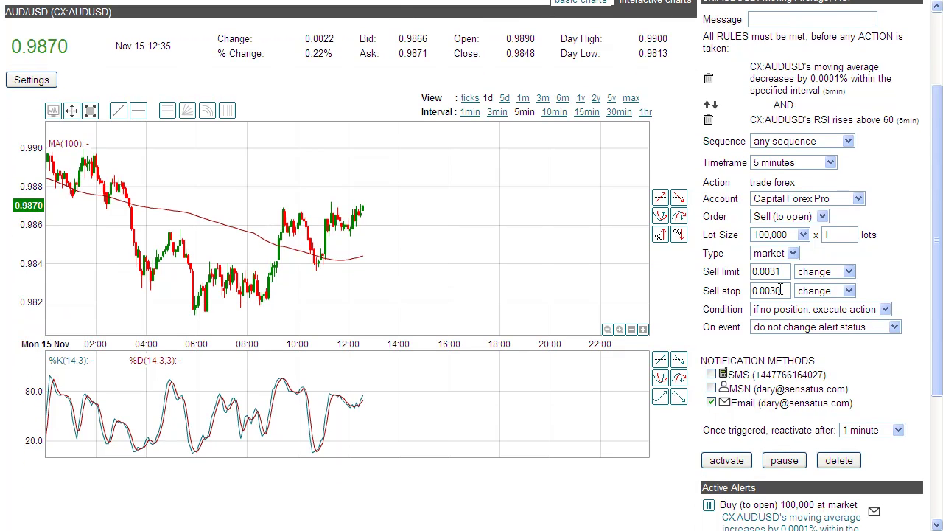
click(782, 462)
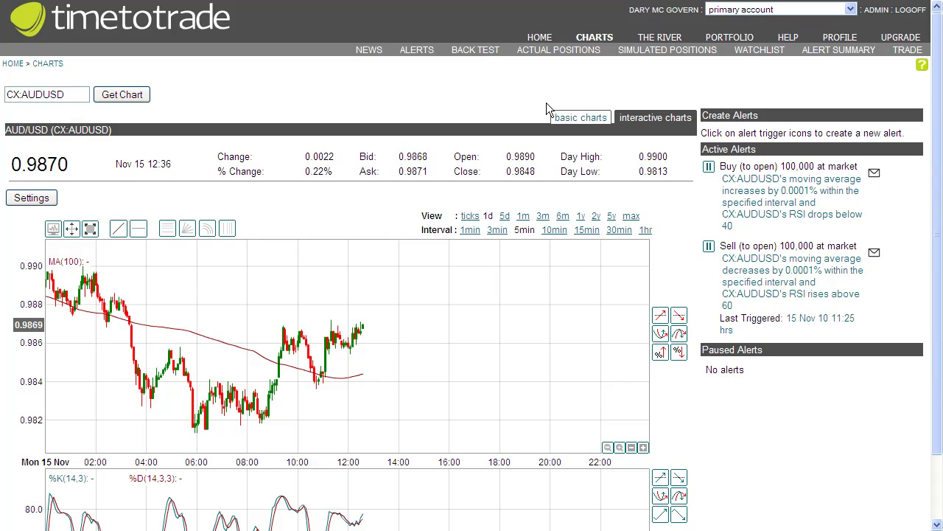
- Back test the active Buy and Sell CX:AUDUSD alerts together over the maximum date range
click(475, 61)
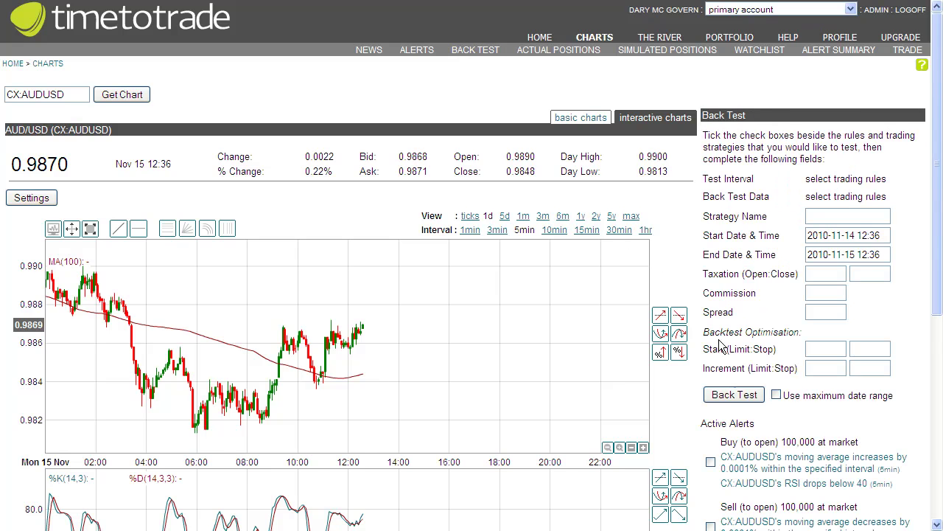
scroll(719, 340, down, 3)
click(711, 274)
click(710, 210)
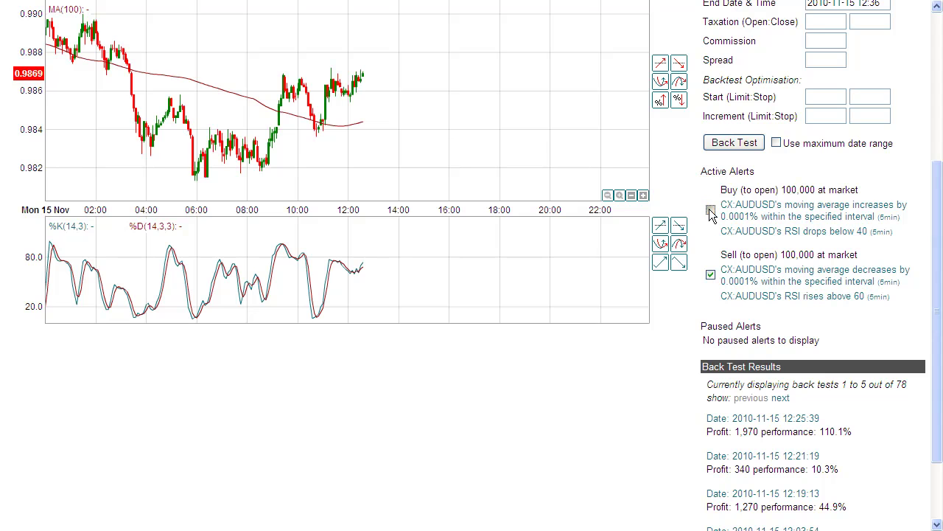
click(777, 143)
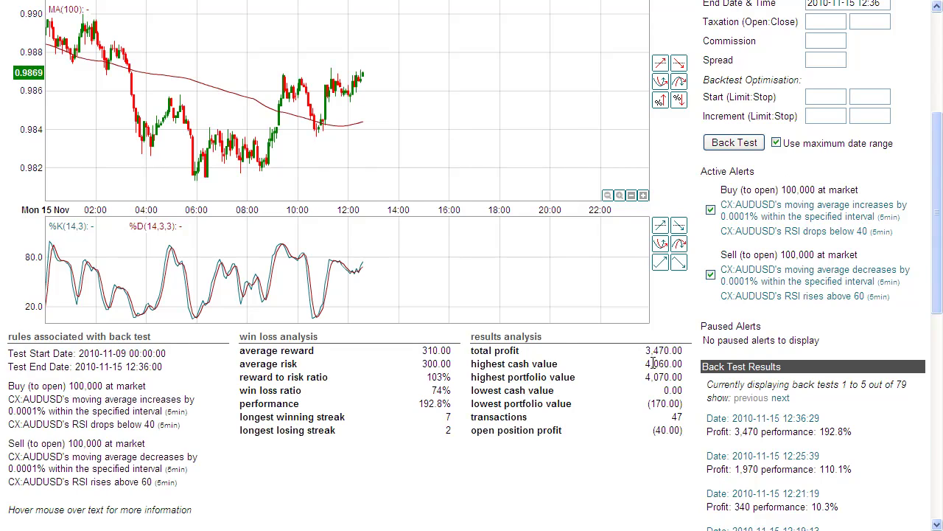
- Set the back test commission to 2.50 and the spread to 0.0002, and rerun the test
scroll(654, 367, down, 5)
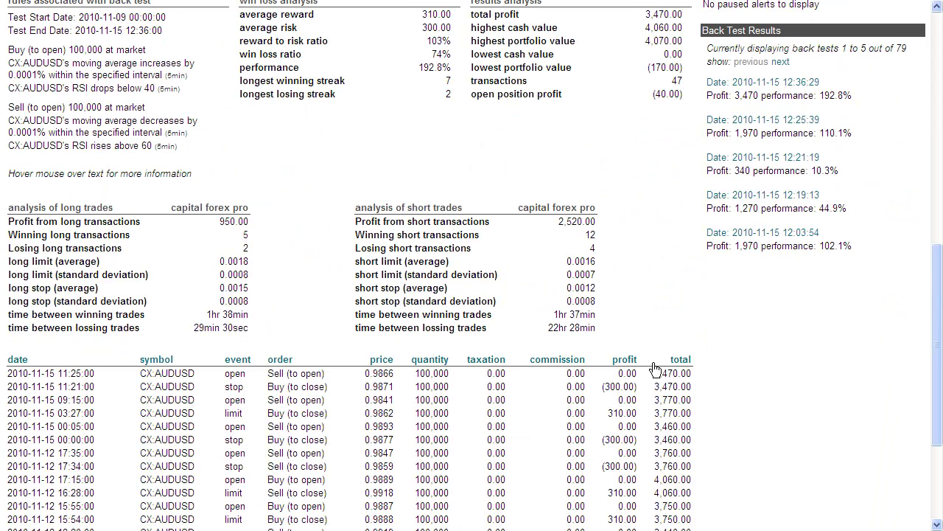
scroll(655, 367, down, 3)
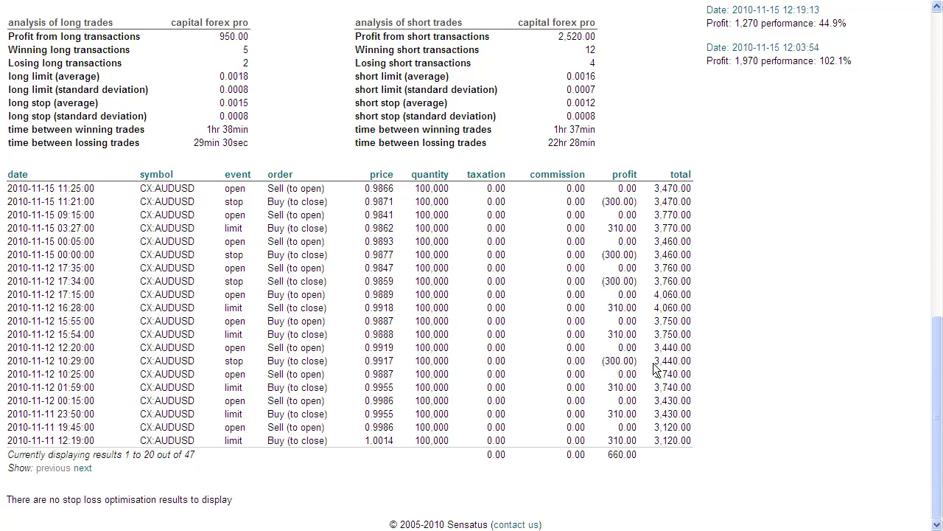
scroll(653, 369, up, 6)
scroll(818, 112, up, 2)
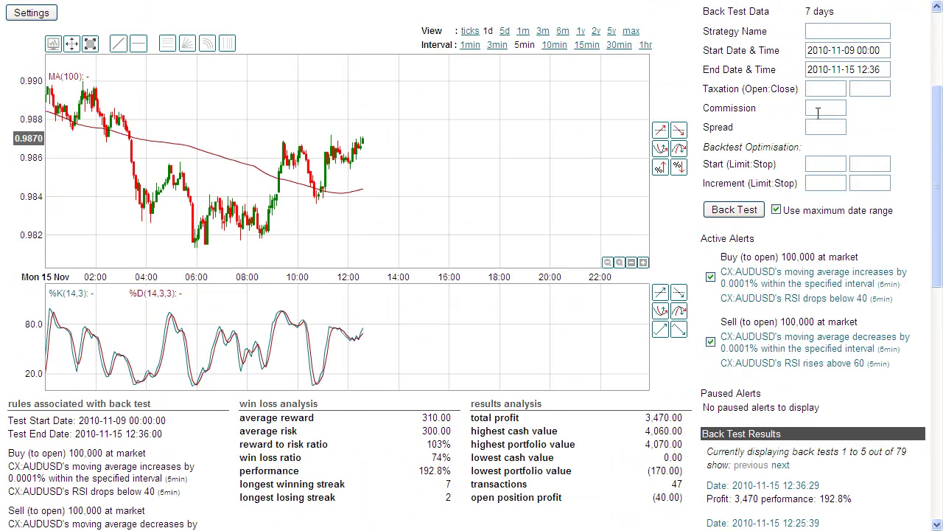
text(.50)
click(821, 130)
text(0.002)
click(821, 129)
text(02)
click(745, 209)
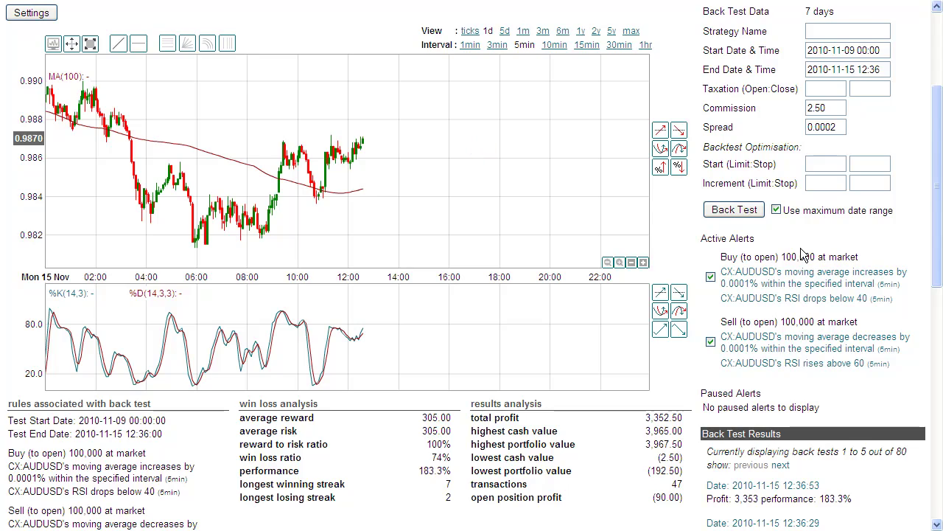
- Return to the alerts and create a trigger for CX:AUDUSD's MA(100) increasing by 0.0001 percent within 5 minutes
scroll(802, 252, down, 5)
scroll(803, 252, down, 3)
scroll(800, 248, up, 6)
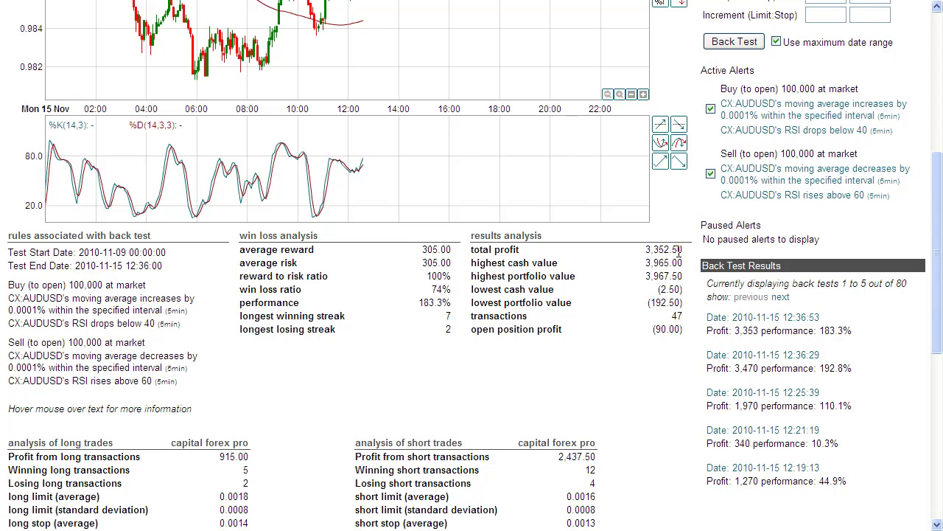
scroll(679, 251, up, 5)
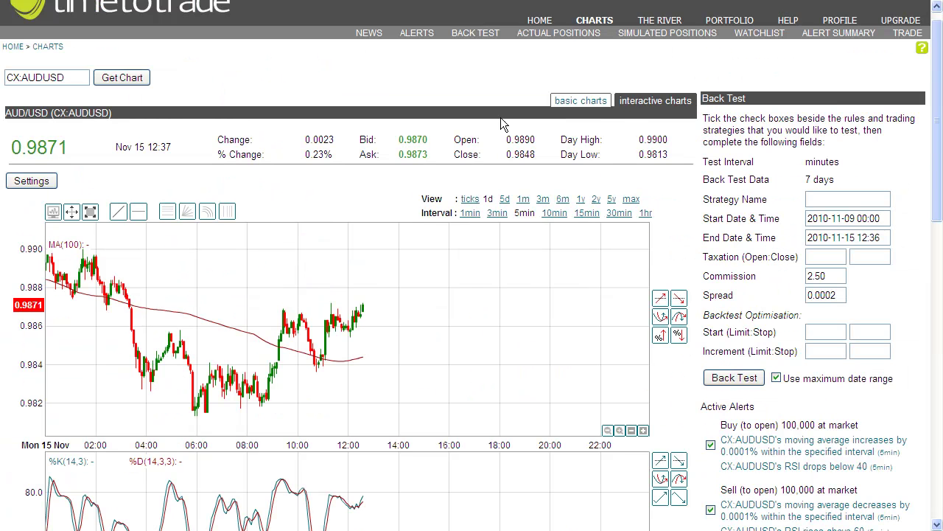
click(417, 33)
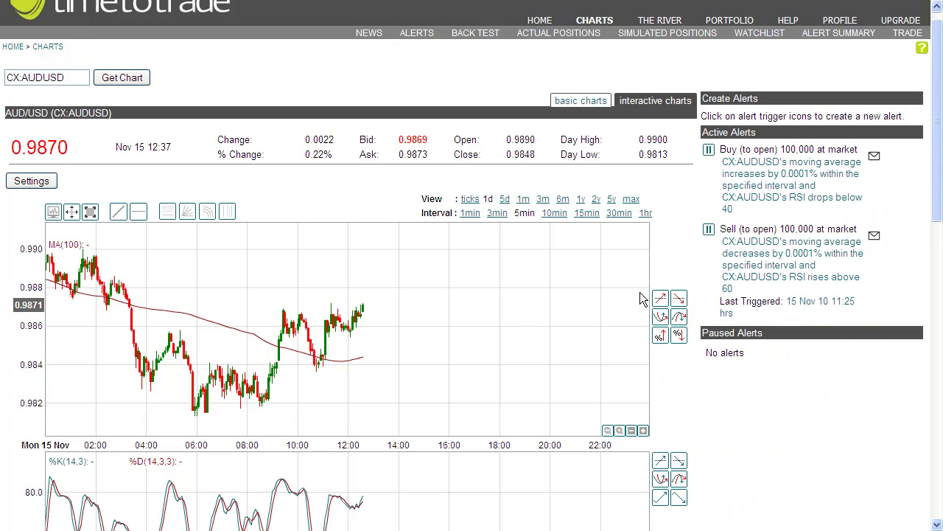
click(659, 334)
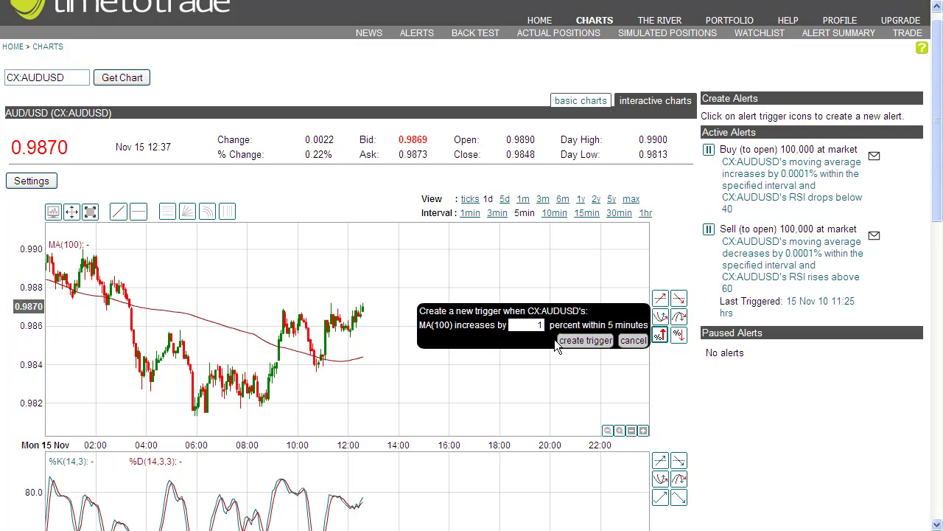
text(000)
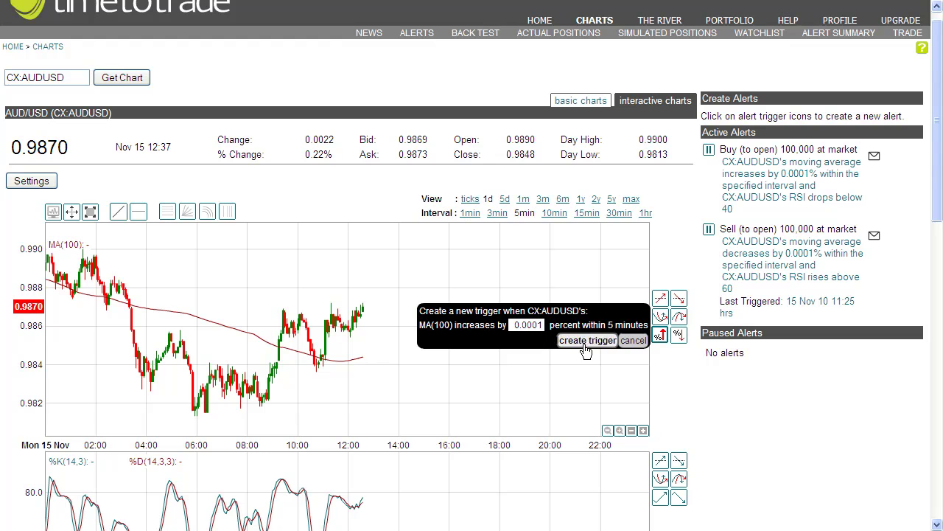
click(586, 342)
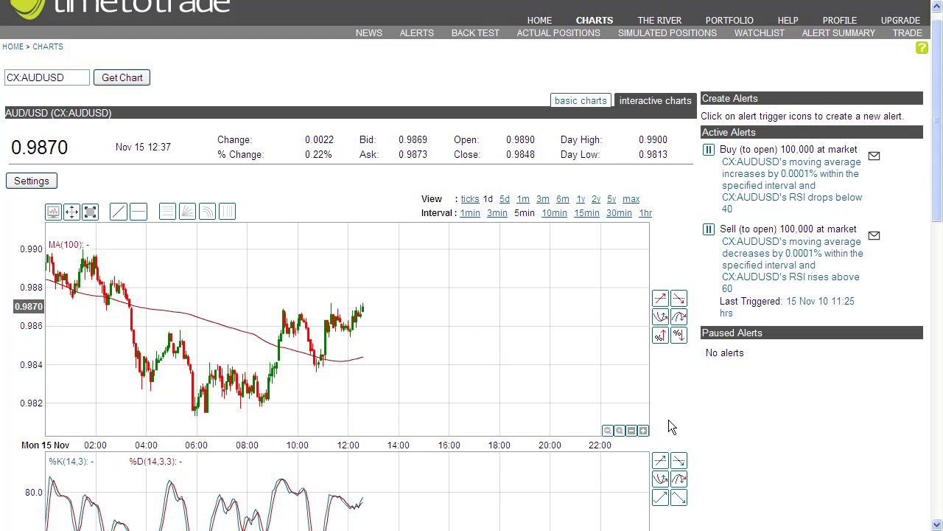
- Add a second trigger to the new alert for %K(14,3) dropping below 20
scroll(668, 419, down, 2)
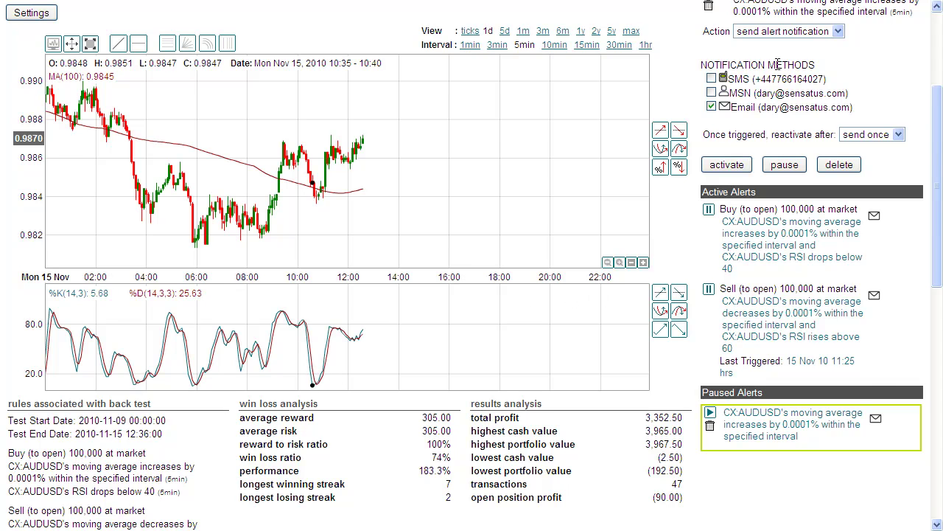
scroll(697, 212, up, 2)
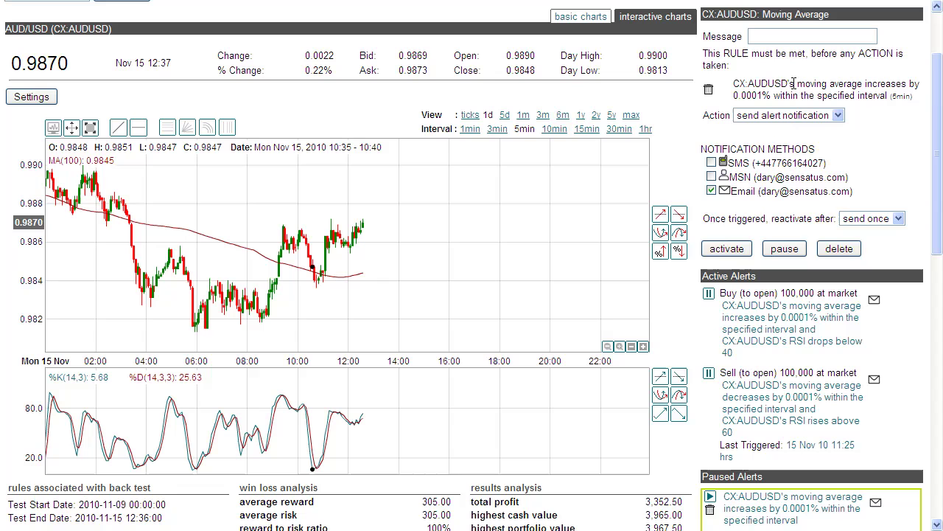
click(678, 377)
text(20)
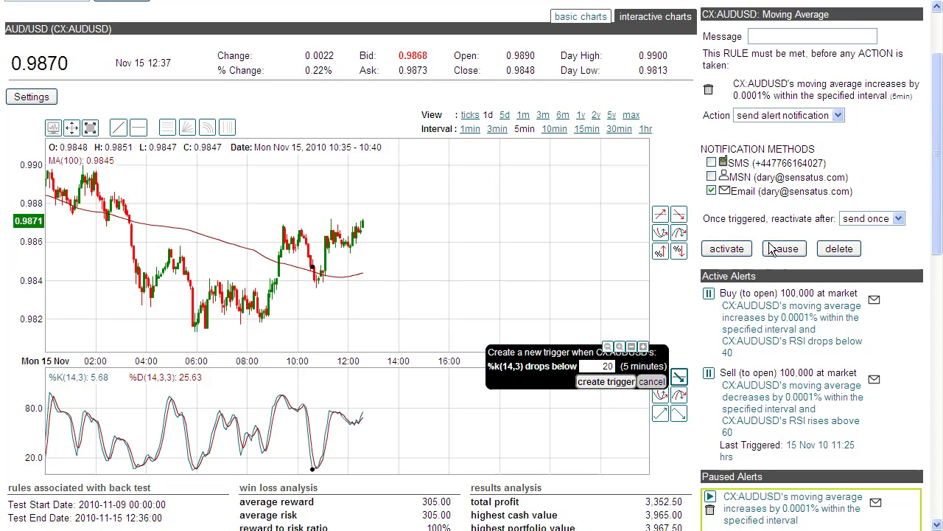
key(Return)
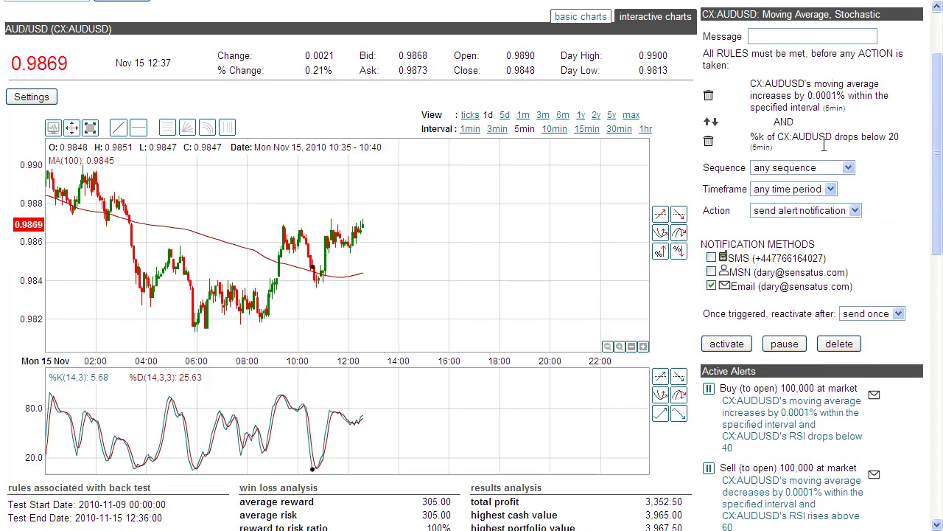
- Set the alert's timeframe to 5 minutes and its action to trade forex with 1 lot of 100,000
click(830, 190)
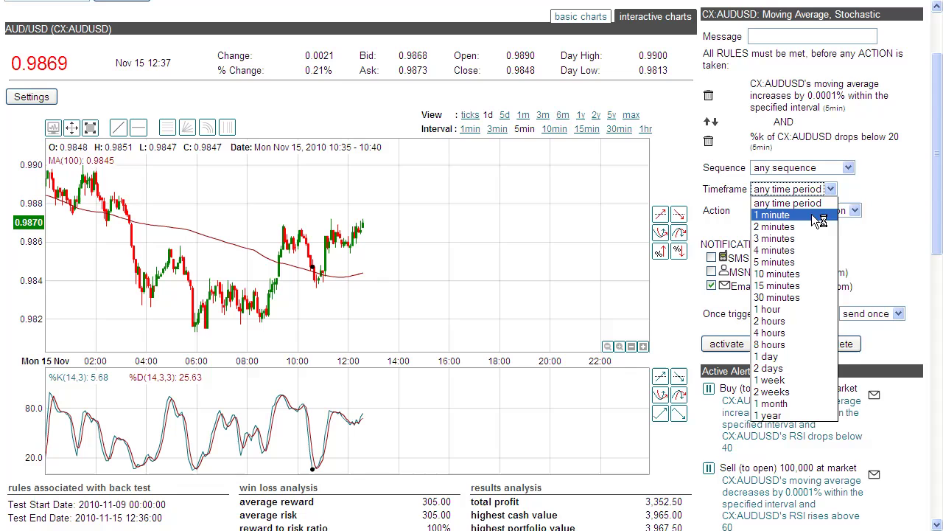
click(803, 260)
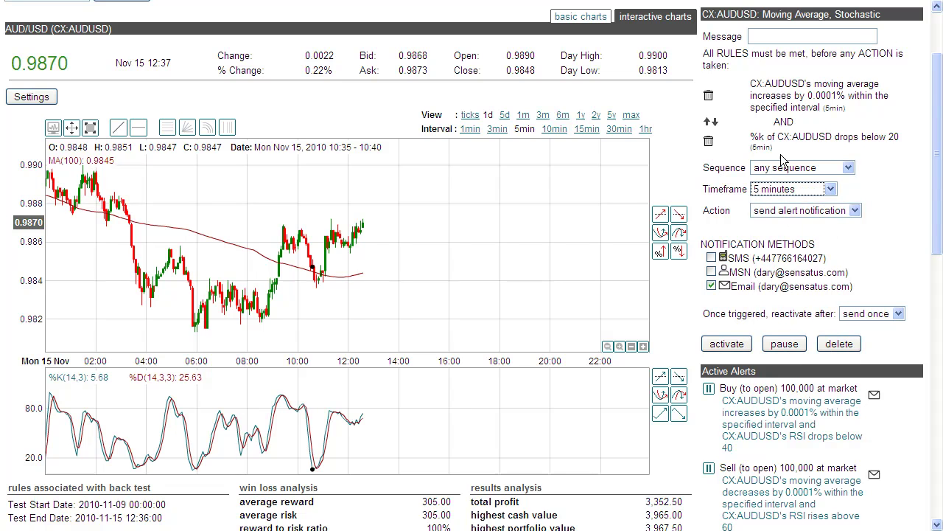
click(855, 211)
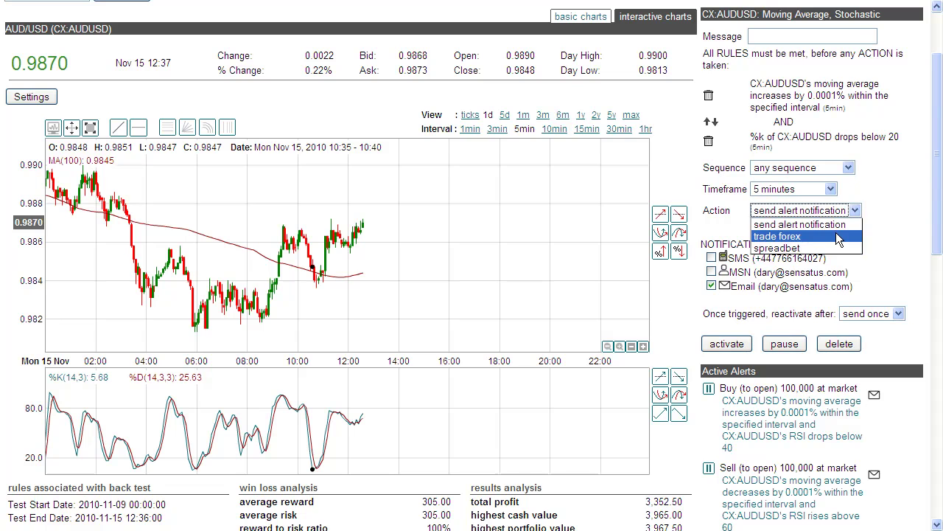
click(839, 236)
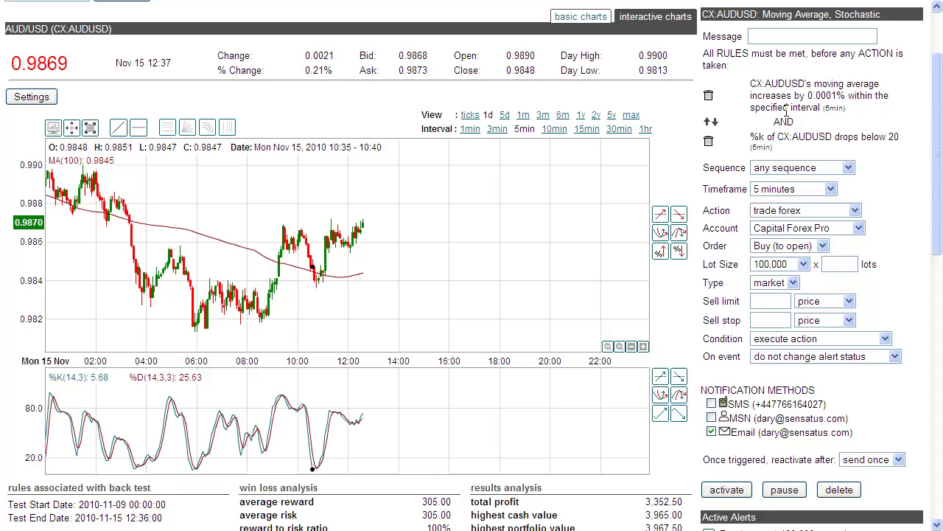
click(830, 265)
text(1)
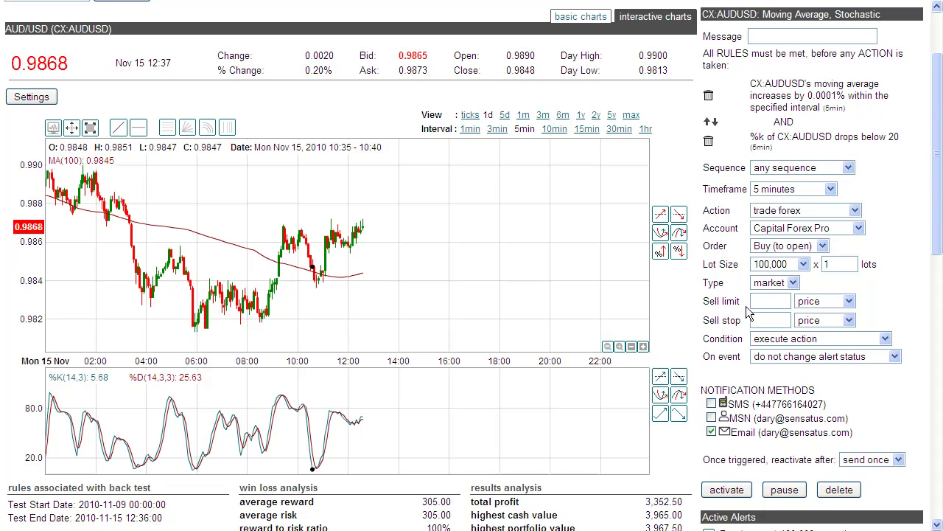
- Set the condition to "if no position, execute action" and reactivation to 1 minute, and save the Buy alert as paused
click(793, 341)
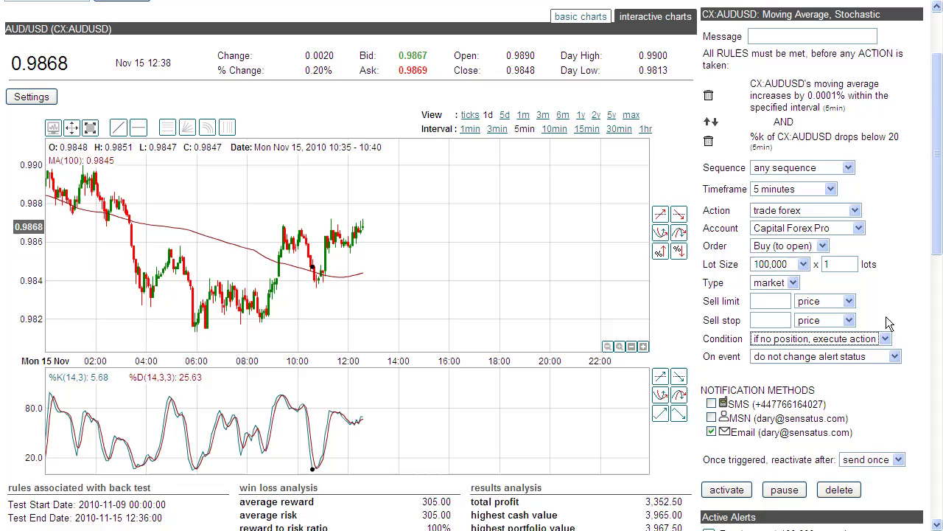
click(881, 457)
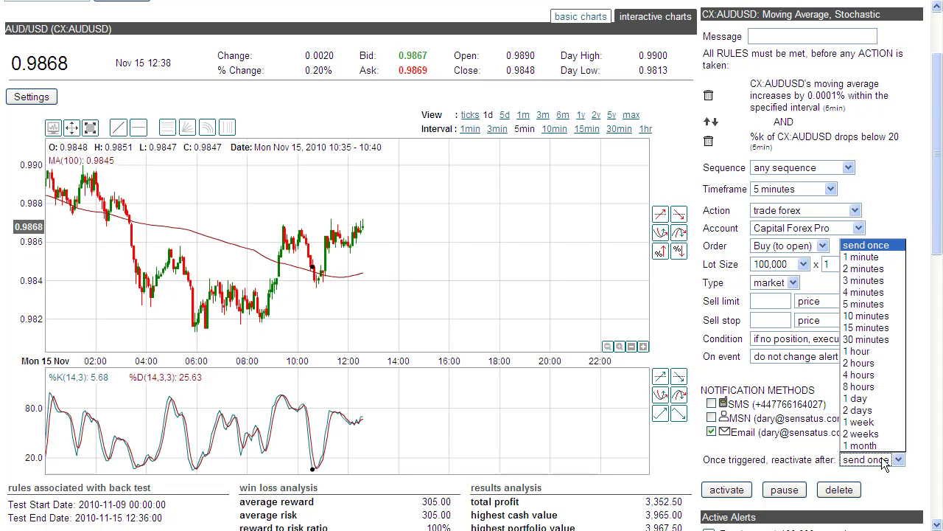
click(873, 257)
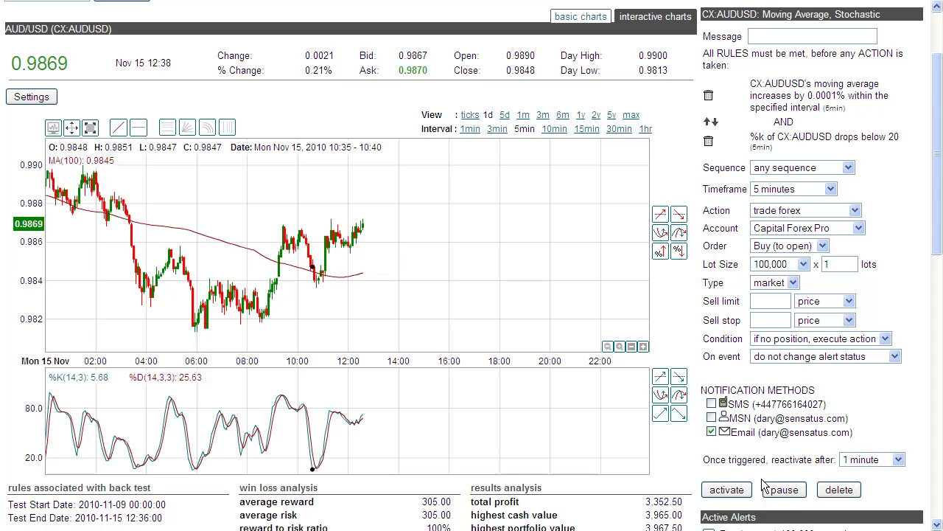
click(785, 490)
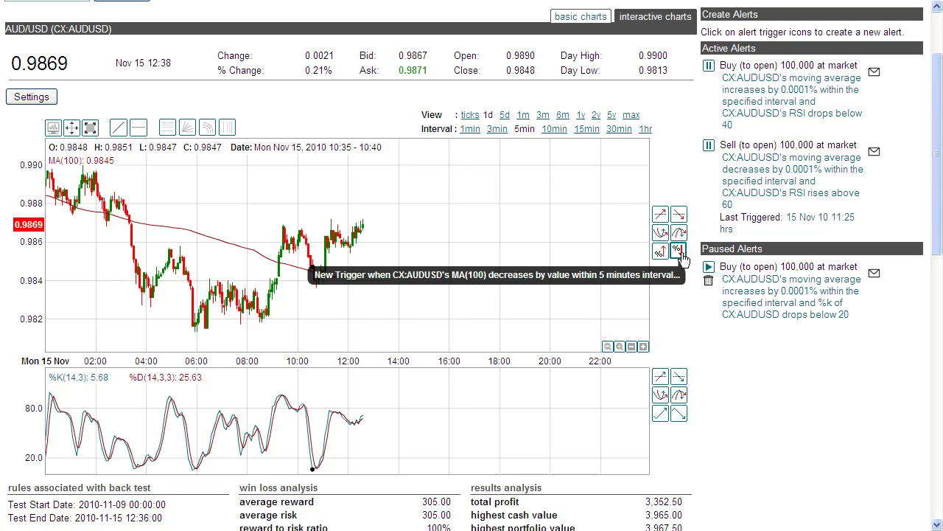
- Create an alert with triggers for CX:AUDUSD's MA(100) decreasing by 0.0001 percent within 5 minutes and %K(14,3) rising above 80
click(679, 251)
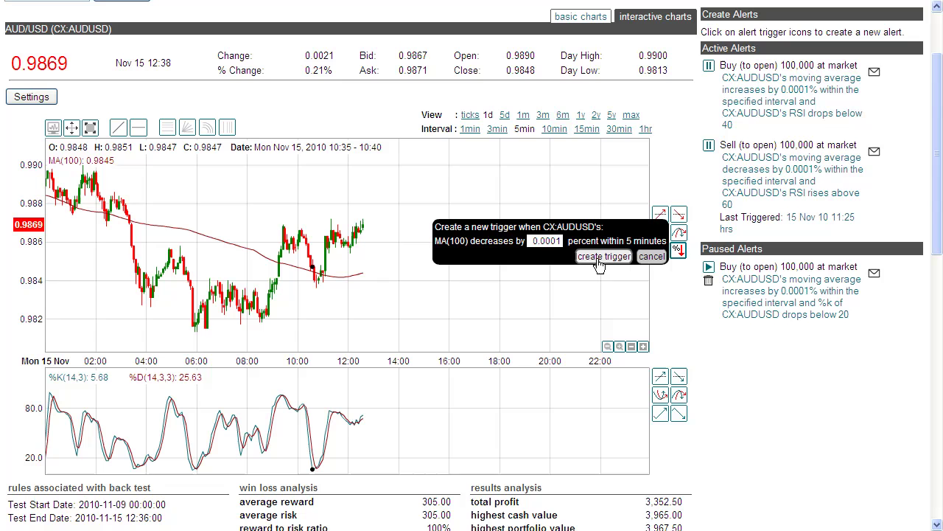
click(661, 379)
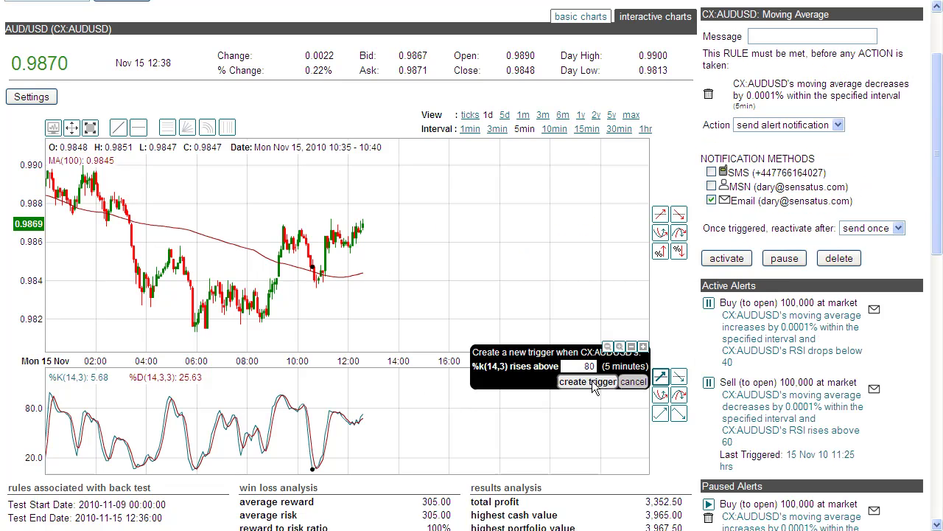
click(667, 348)
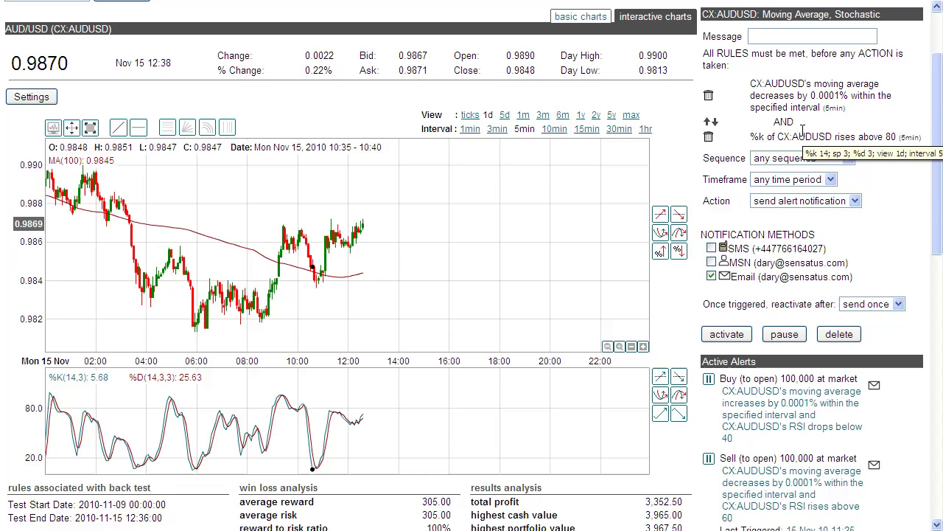
- Set the alert's timeframe to 5 minutes and its action to trade forex, Sell (to open), with 1 lot of 100,000
click(827, 184)
click(829, 186)
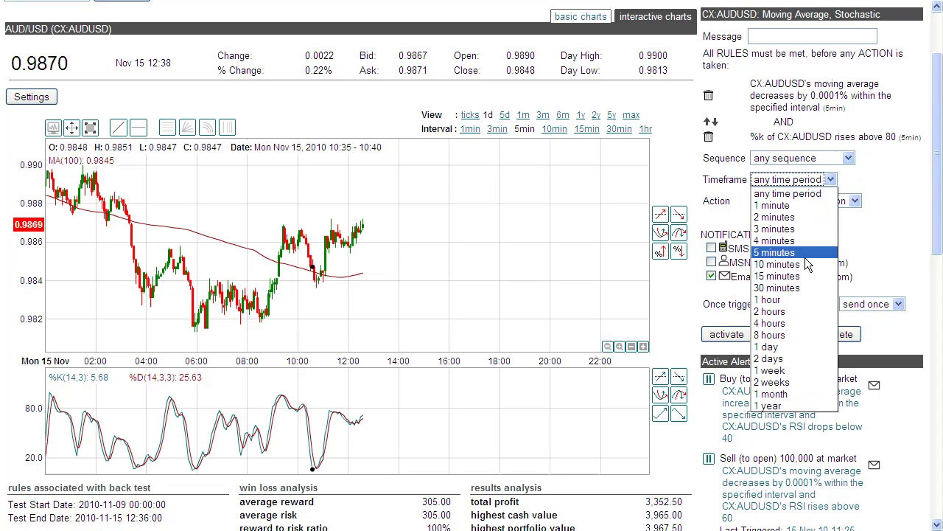
click(807, 258)
click(818, 205)
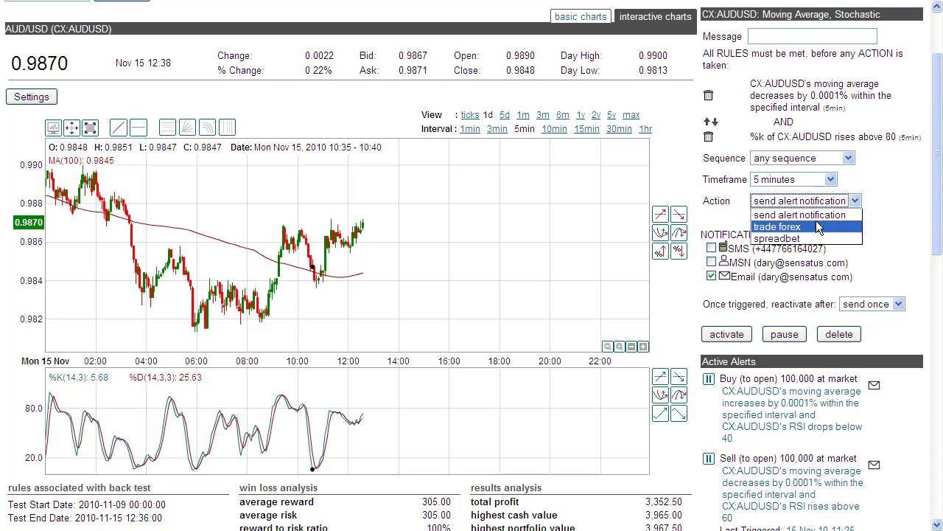
click(819, 227)
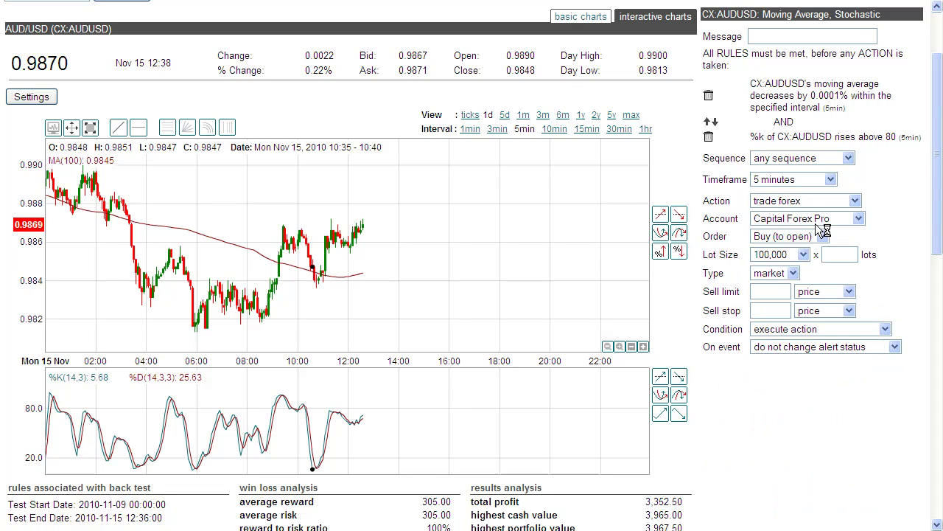
click(821, 235)
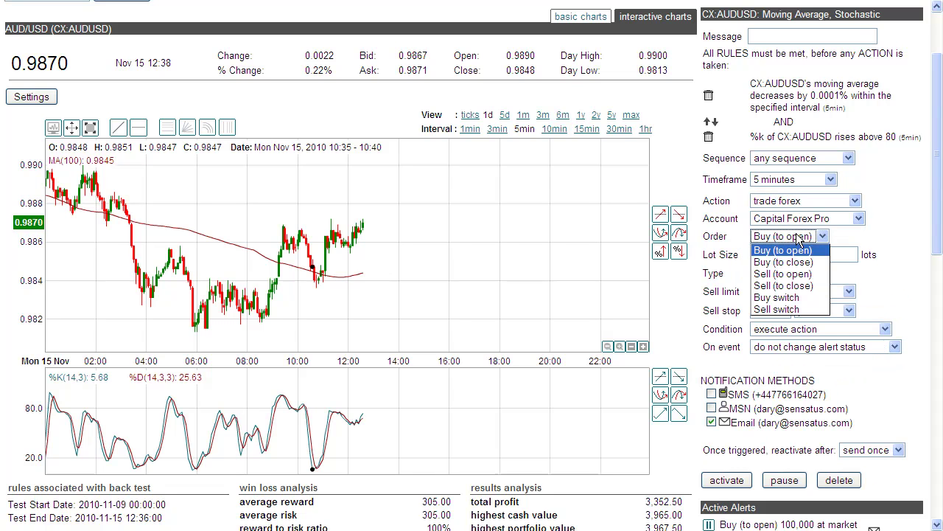
click(789, 274)
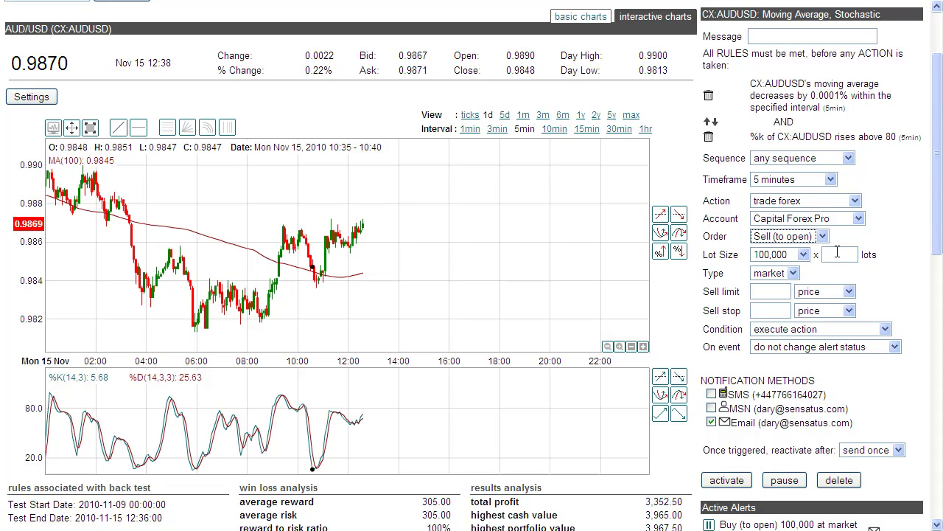
click(837, 253)
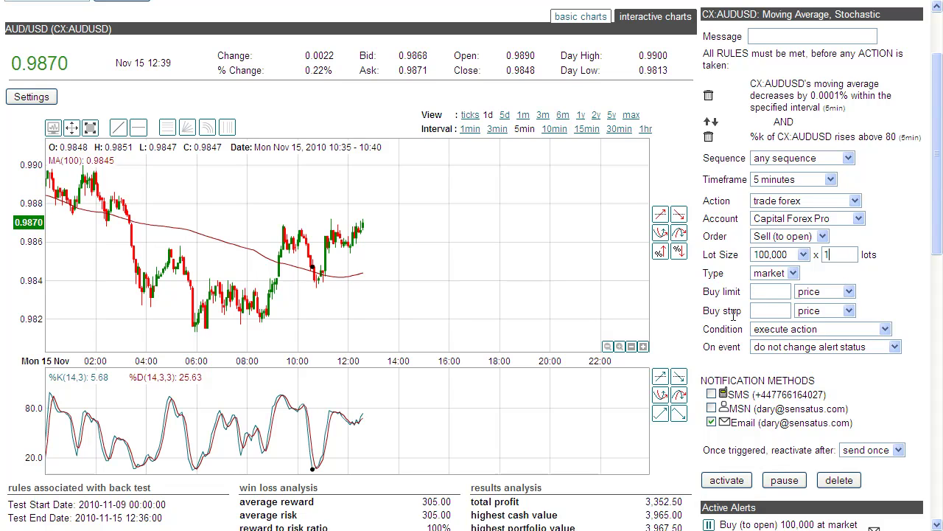
- Set the Sell alert's condition to "if no position, execute action" and reactivation to 1 minute, and save it as paused
click(779, 333)
click(780, 333)
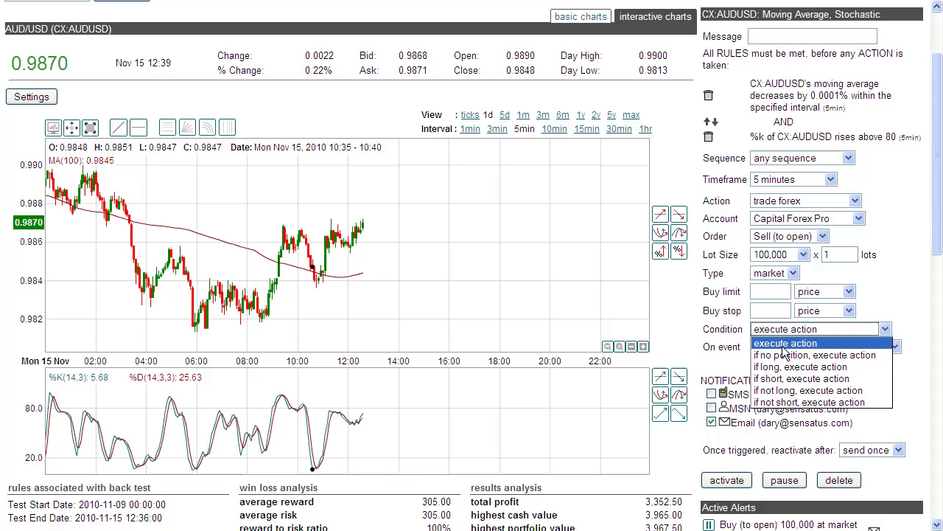
click(788, 355)
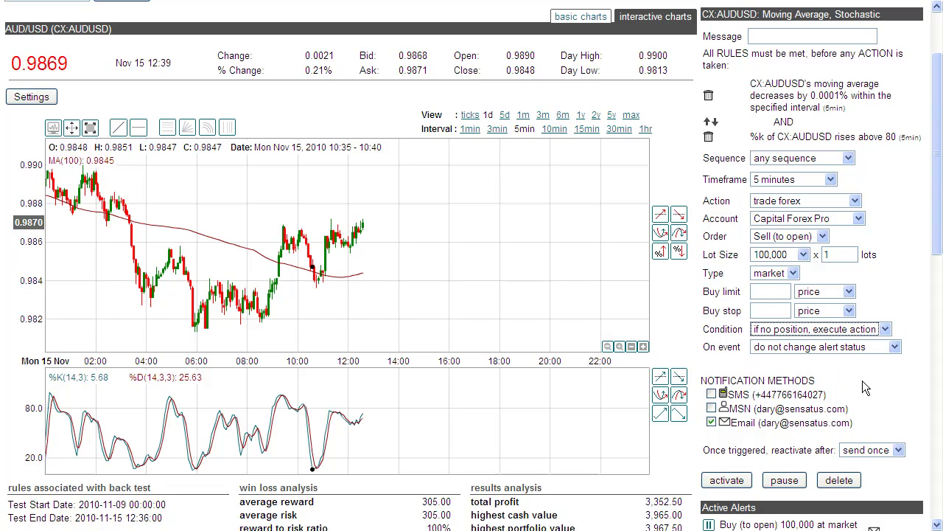
click(887, 456)
click(887, 456)
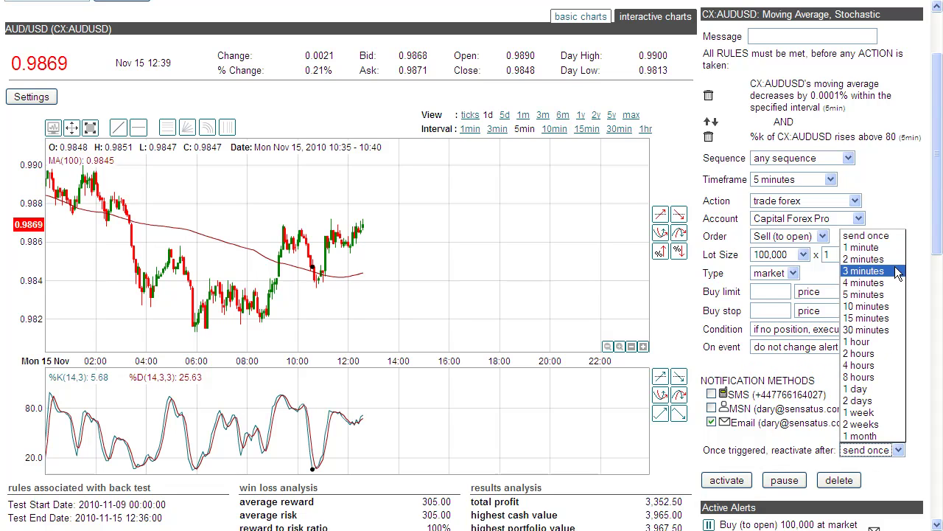
click(890, 251)
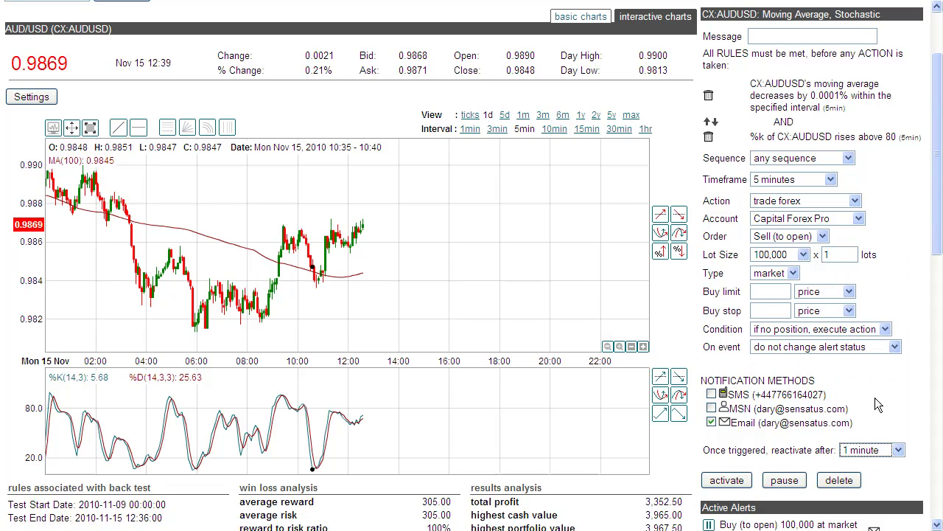
click(786, 480)
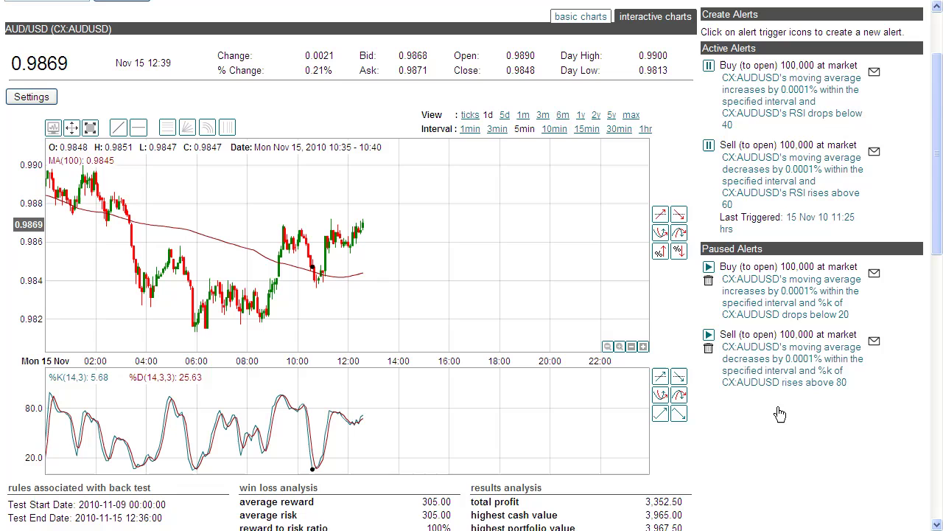
- Replace the chart's moving average with Bollinger bands using 2 deviations and a period of 100, and save the settings
mouse_move(793, 363)
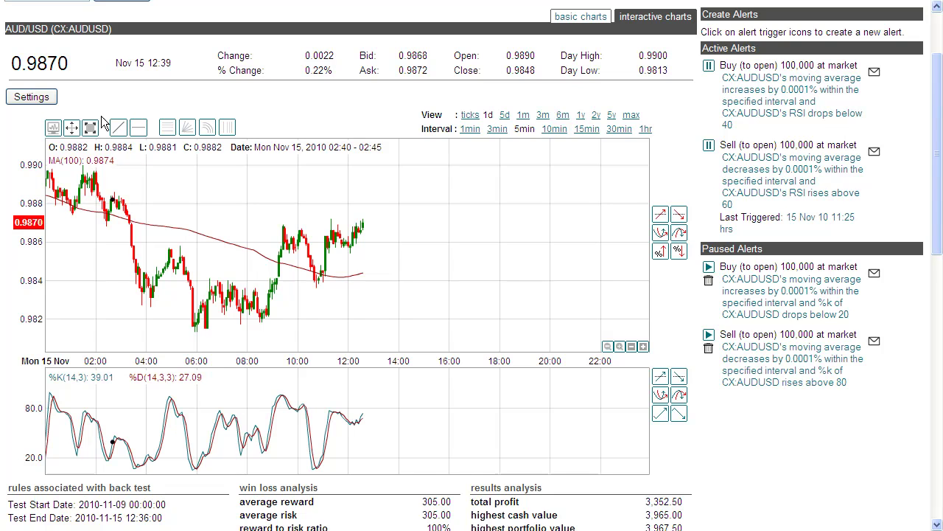
click(43, 102)
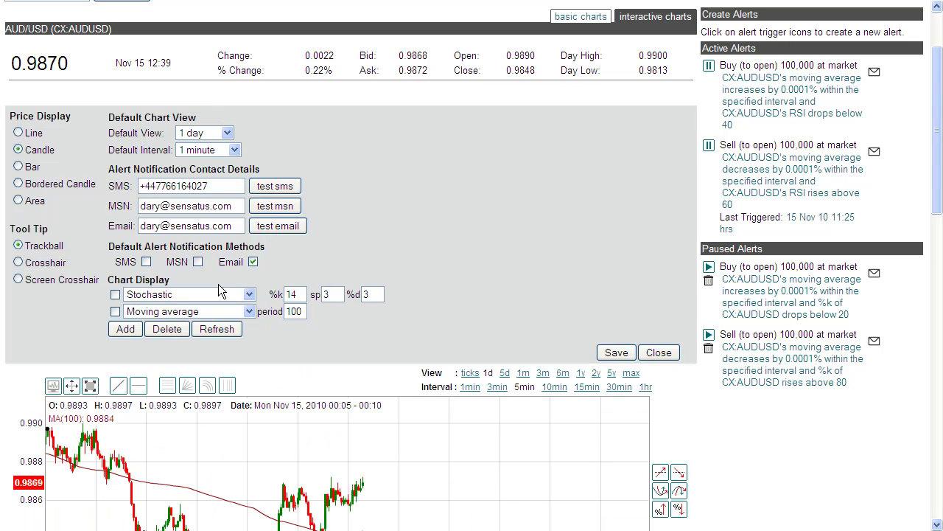
click(217, 312)
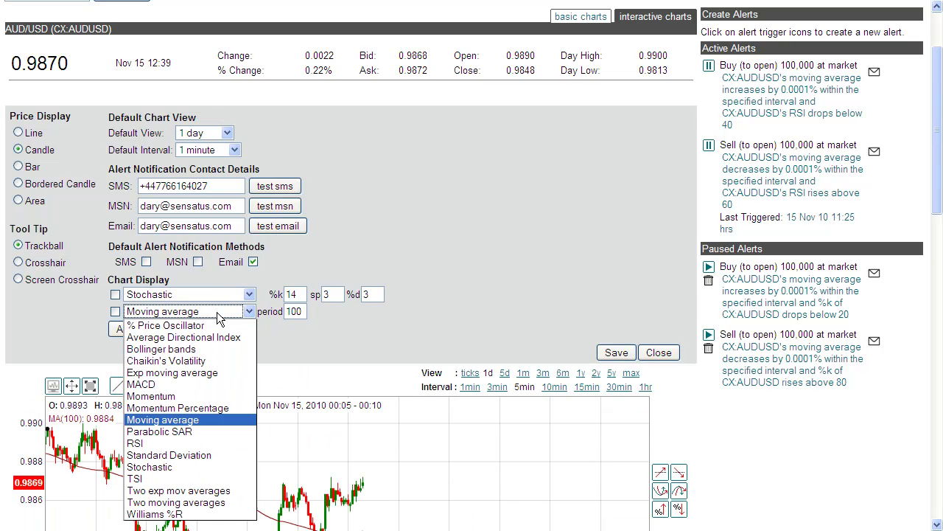
click(214, 349)
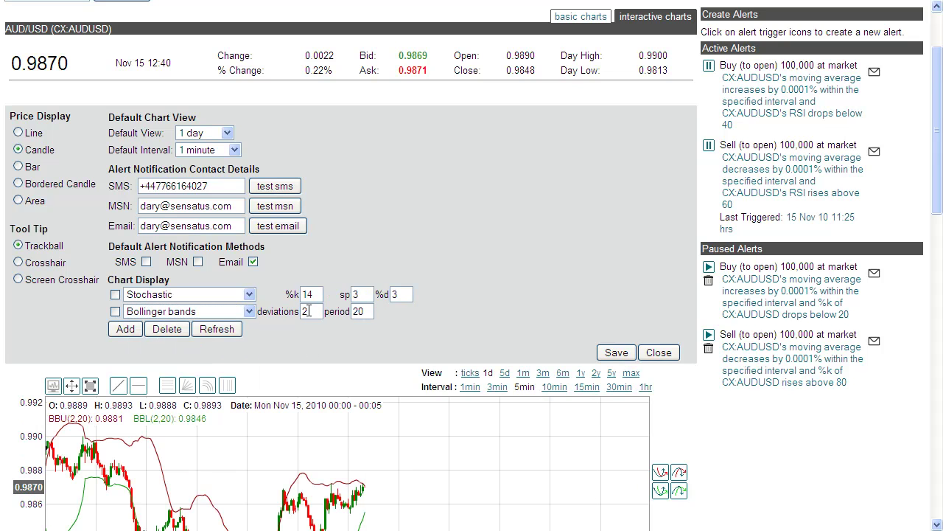
drag(370, 311, 352, 312)
text(100)
drag(310, 311, 297, 312)
drag(370, 311, 347, 310)
drag(309, 311, 299, 312)
click(617, 354)
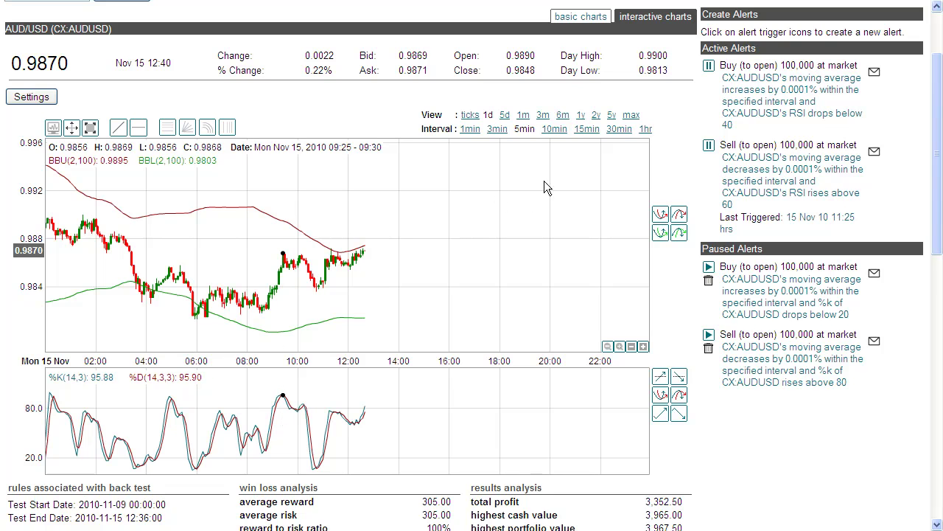
- Show the 5-day chart and zoom in on 10 and 11 November to examine the price against the Bollinger bands
click(506, 115)
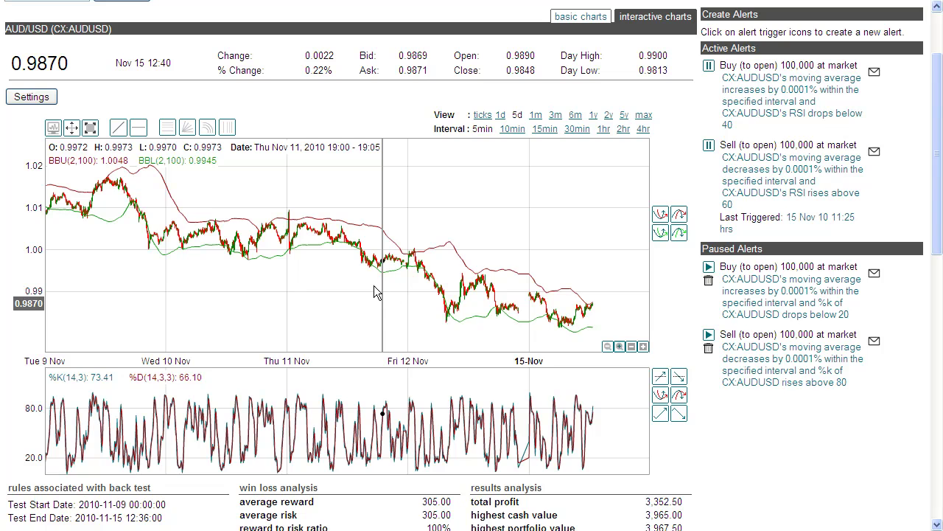
drag(375, 291, 290, 283)
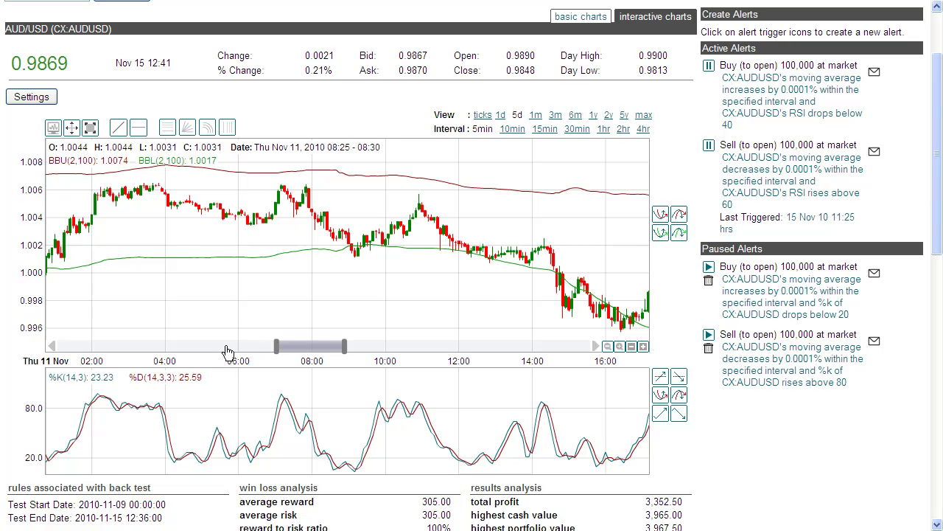
drag(267, 351, 177, 351)
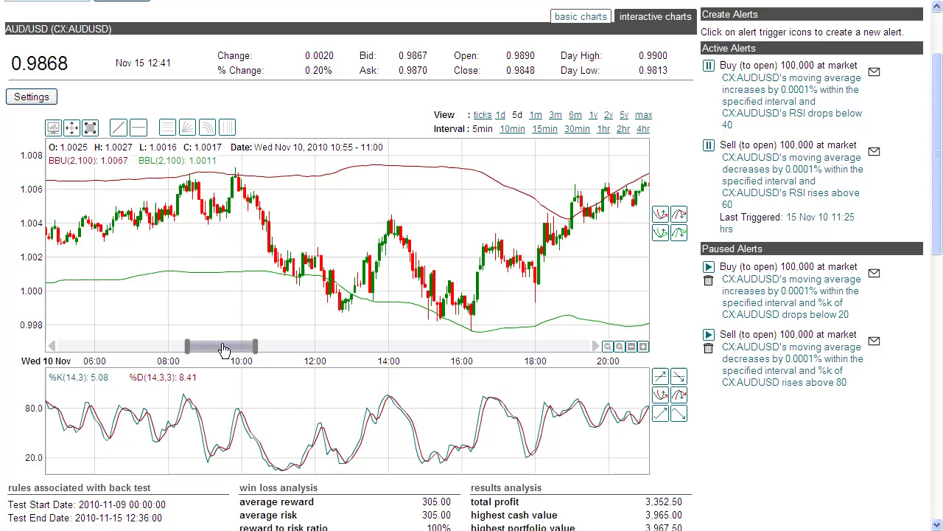
- Create an alert for the price rising above the upper Bollinger band that trades forex, Sell (to close), with 1 lot of 100,000
drag(425, 351, 556, 361)
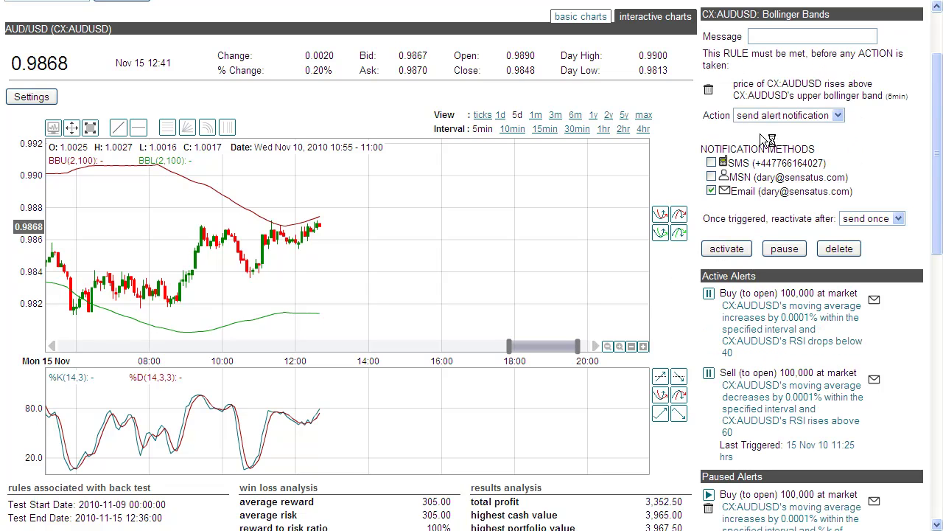
click(802, 120)
click(797, 140)
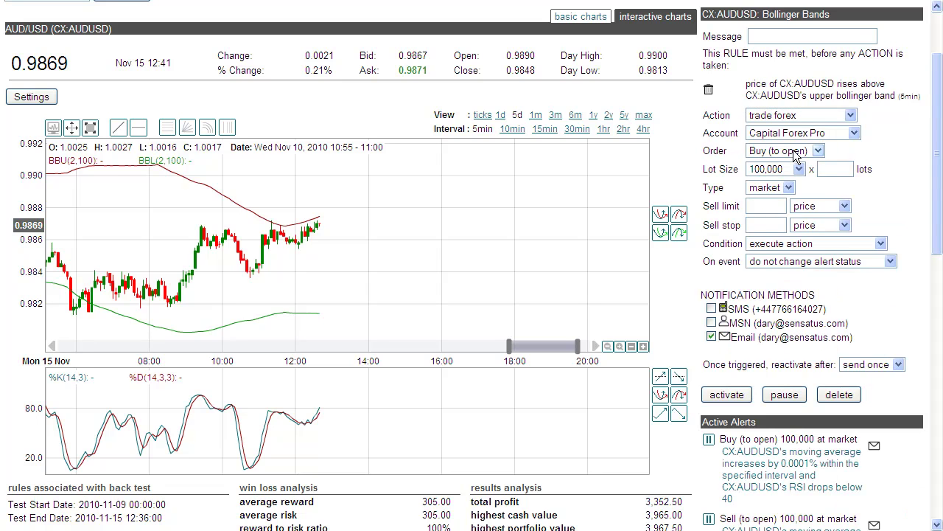
click(795, 154)
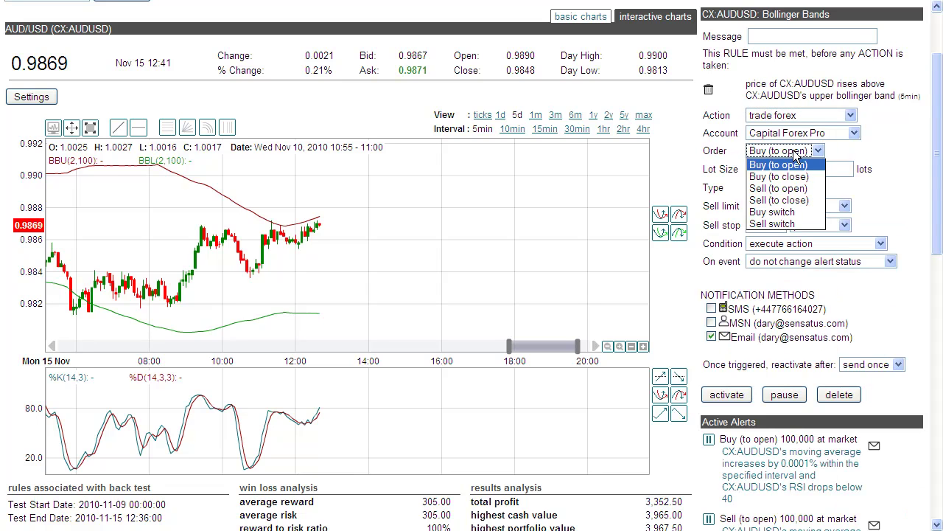
click(796, 200)
text(1)
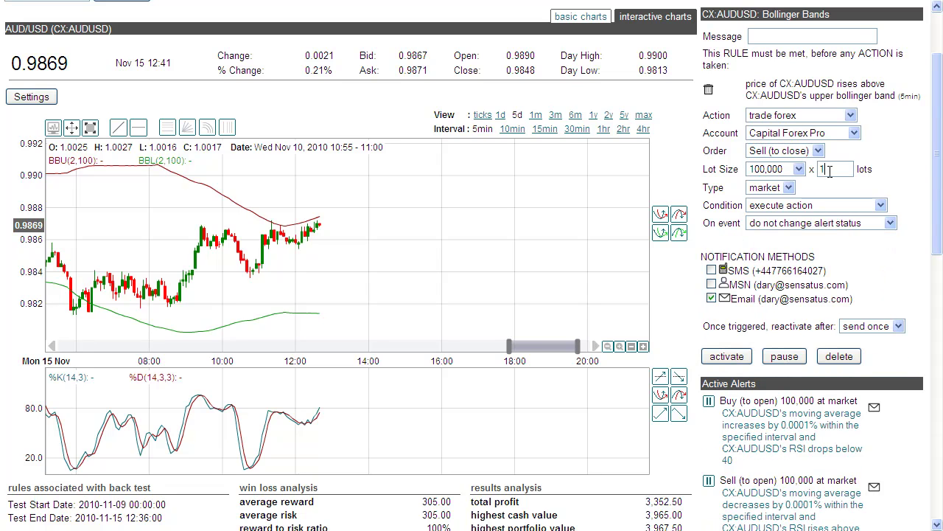
- Set the upper band alert's condition to "if long, execute action" and reactivation to 1 minute, and save it as paused
click(813, 213)
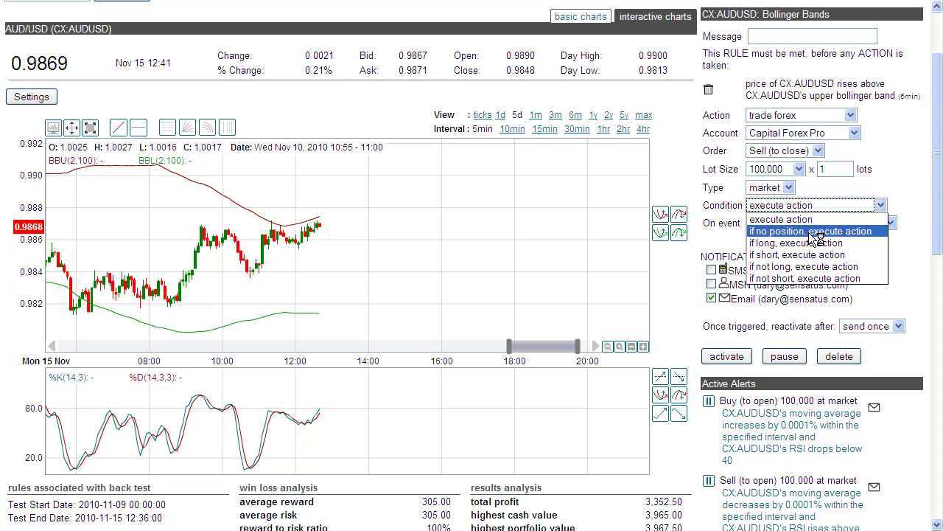
click(810, 240)
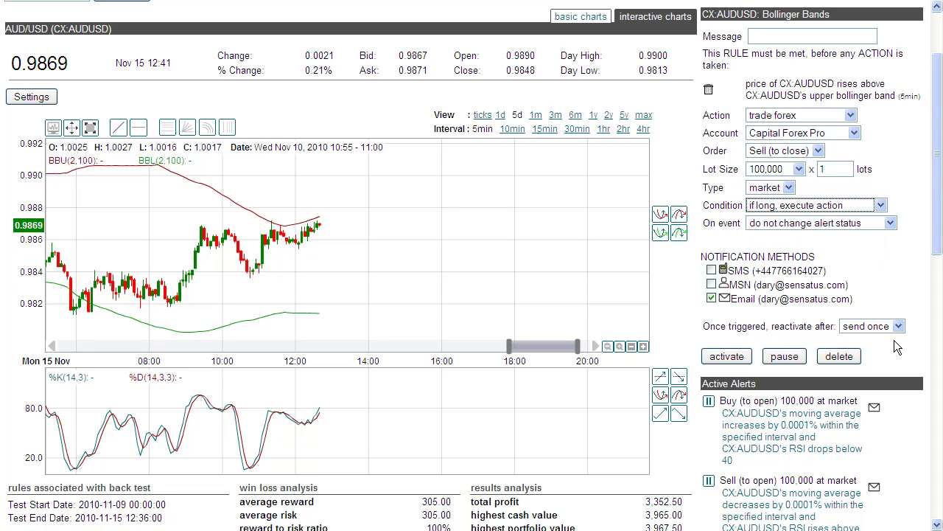
click(897, 329)
click(886, 353)
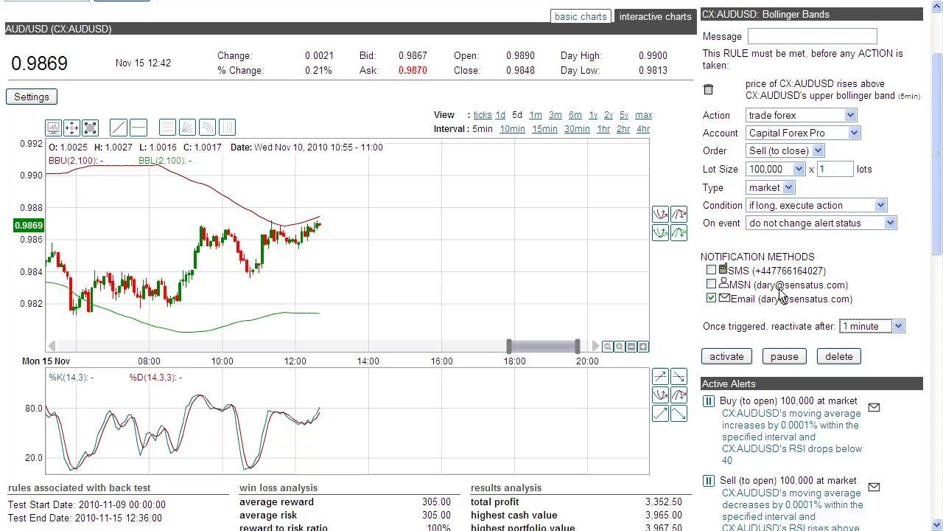
click(787, 357)
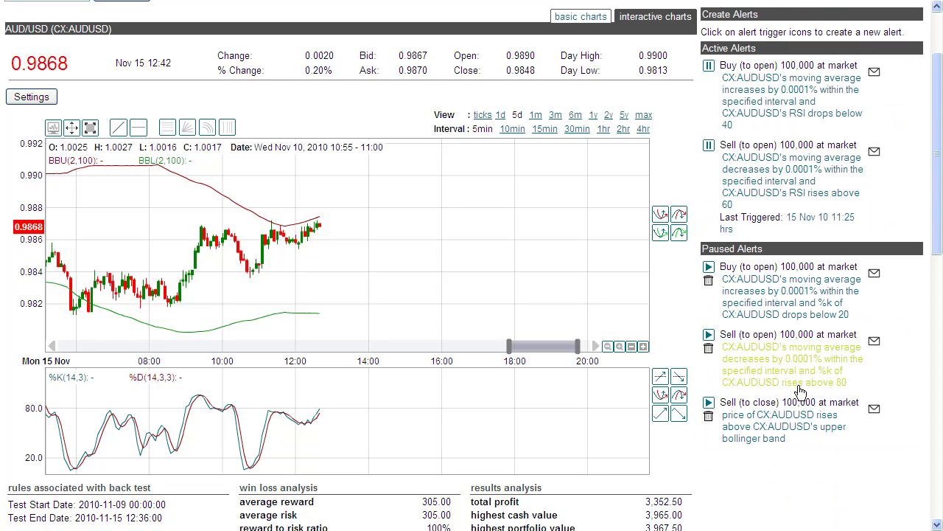
- Create an alert for the price dropping below the lower Bollinger band that trades forex, Buy (to close), with 1 lot of 100,000
click(683, 296)
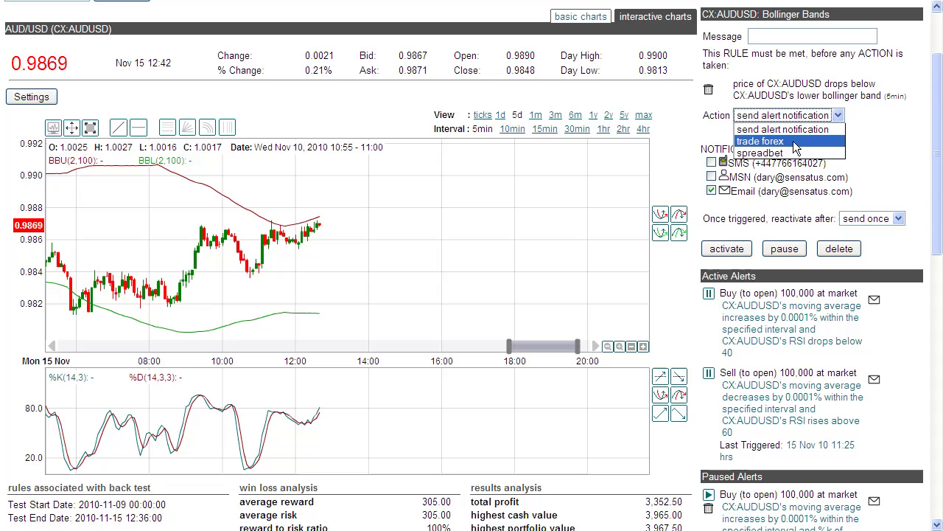
click(793, 141)
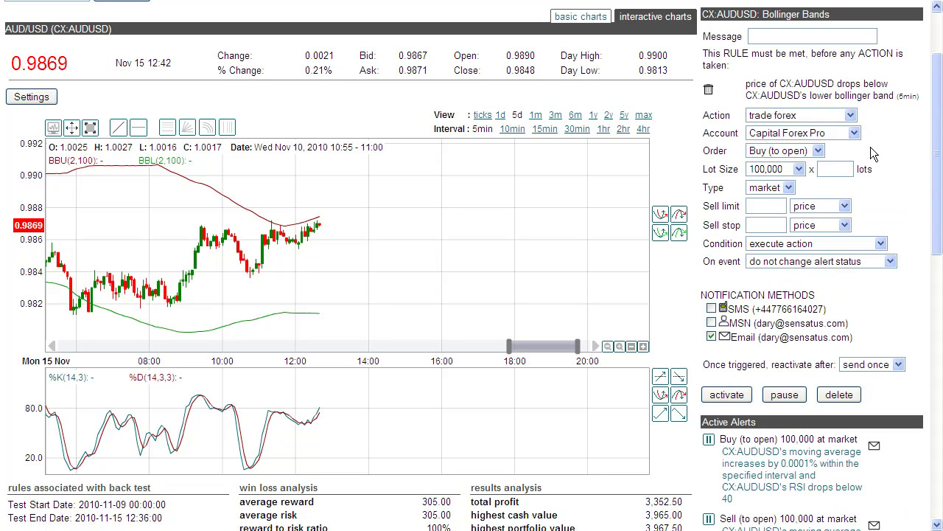
click(846, 166)
text(1)
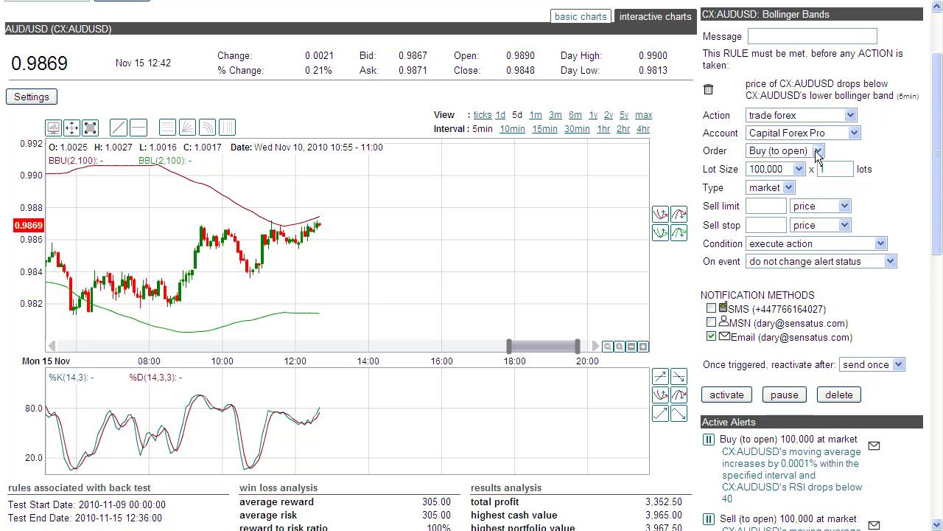
click(818, 151)
click(800, 177)
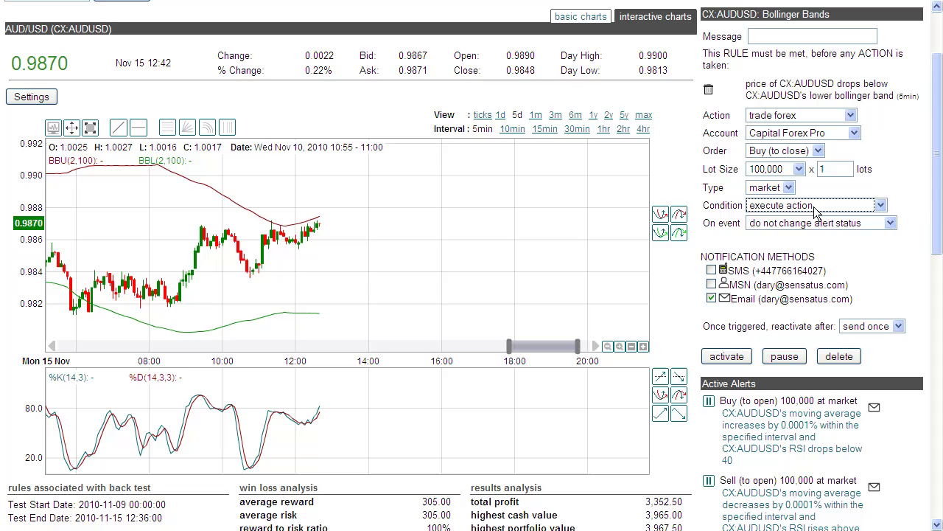
- Set the lower band alert's condition to "if short, execute action" and reactivation to 1 minute, and save it as paused
click(815, 210)
click(810, 256)
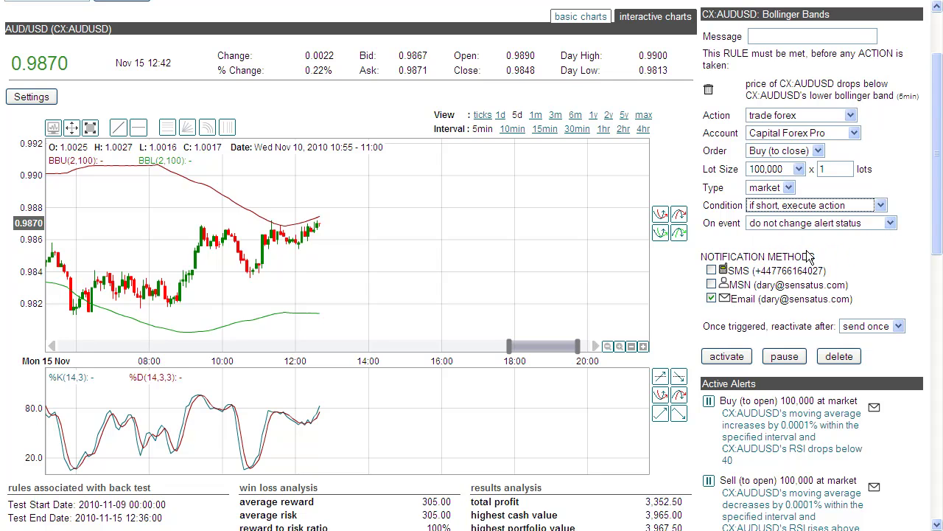
click(876, 327)
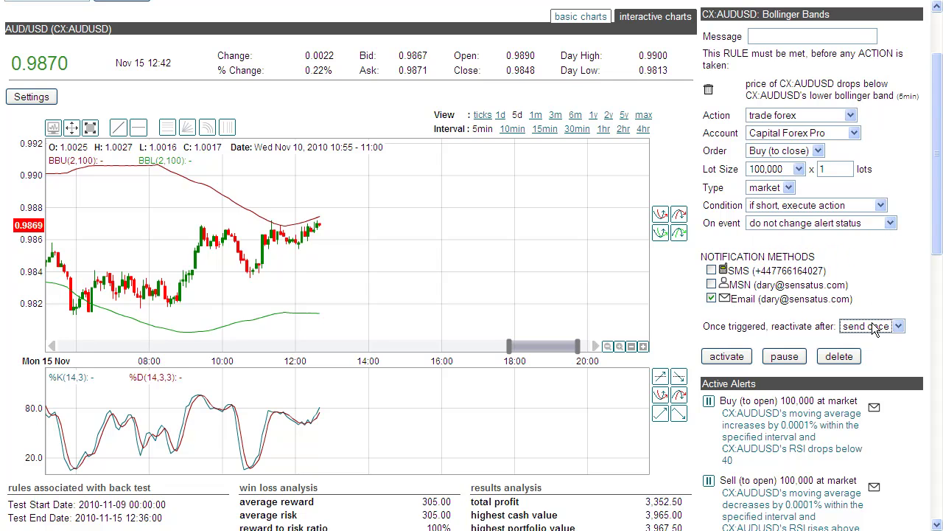
click(862, 353)
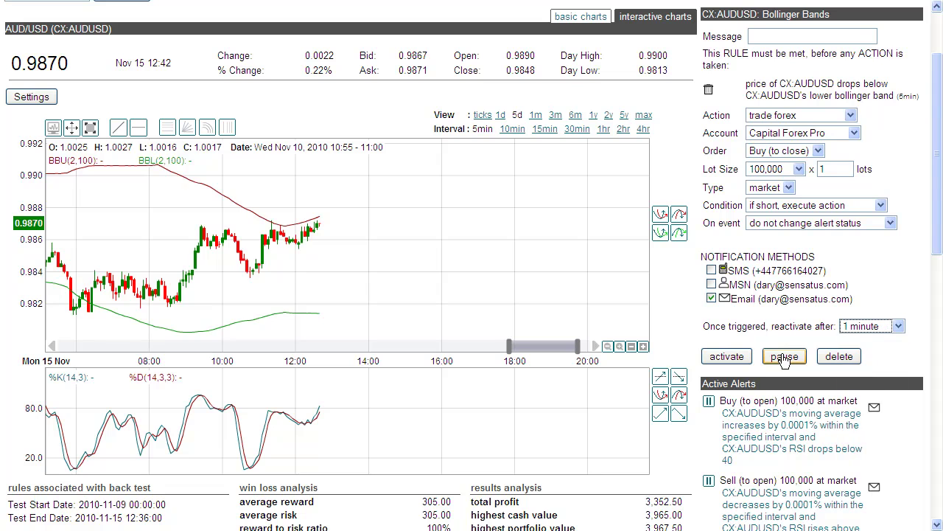
click(784, 357)
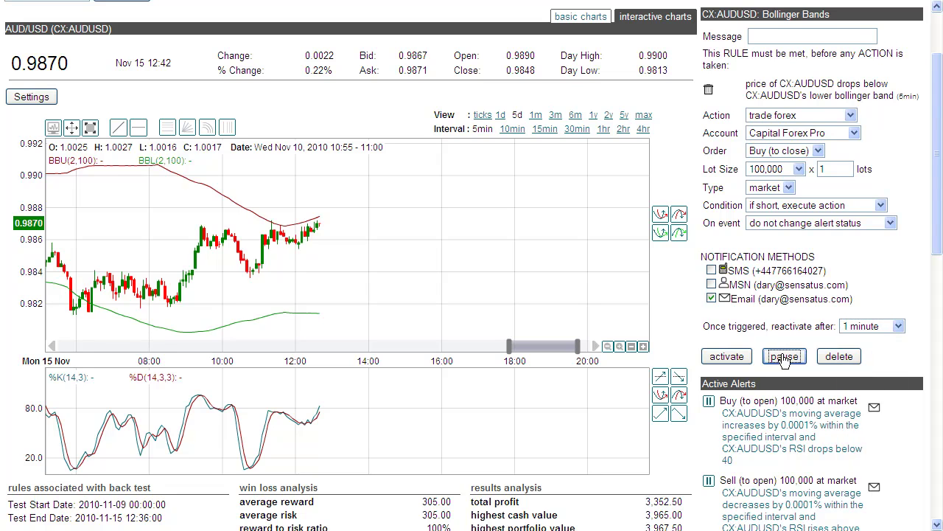
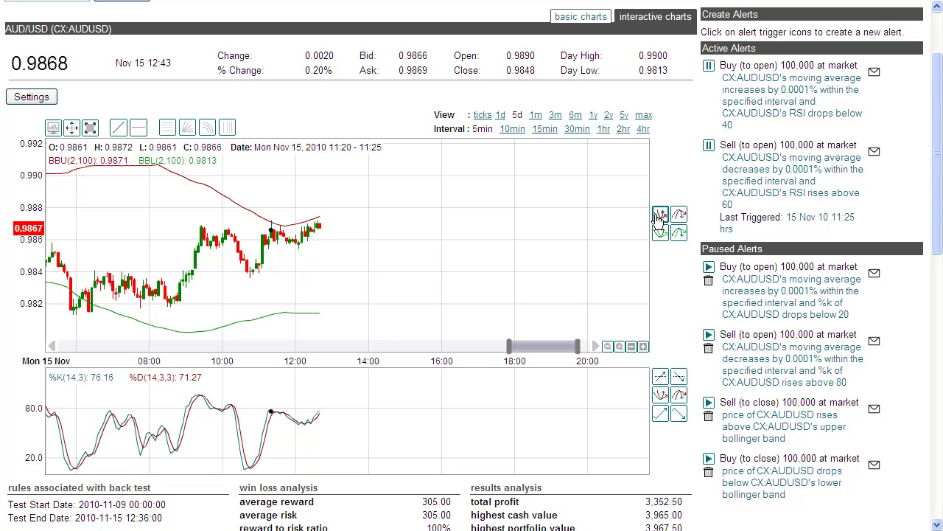
- Create an alert for the price rising above the upper Bollinger band that trades forex, Buy (to close), with 1 lot of 100,000
click(659, 220)
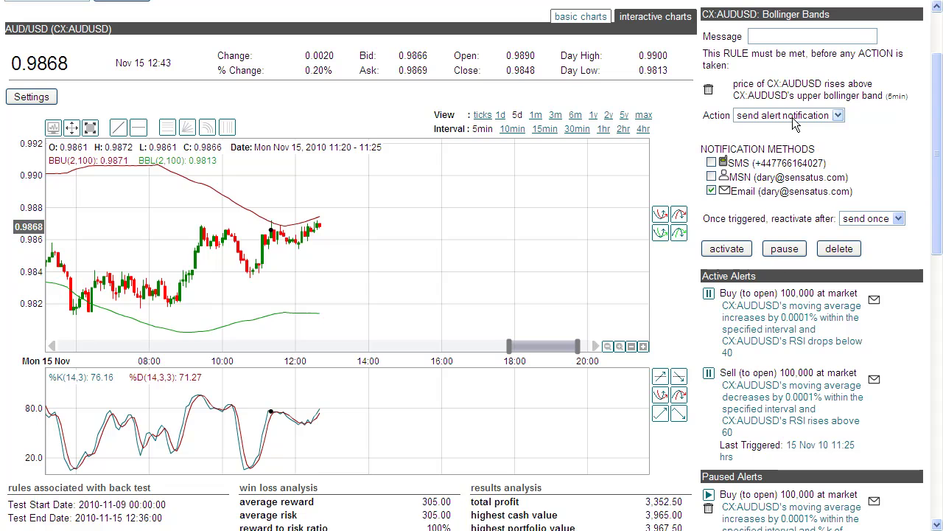
click(790, 143)
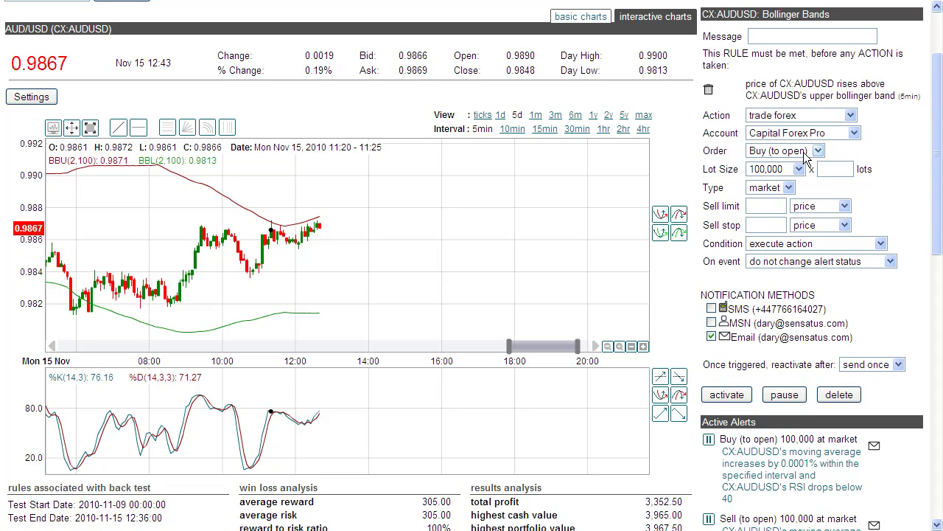
click(805, 152)
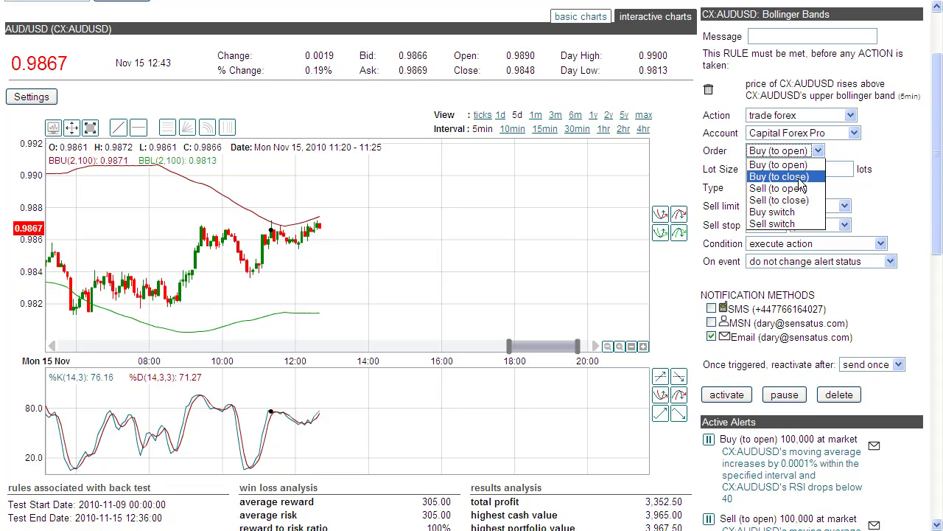
click(797, 177)
click(830, 170)
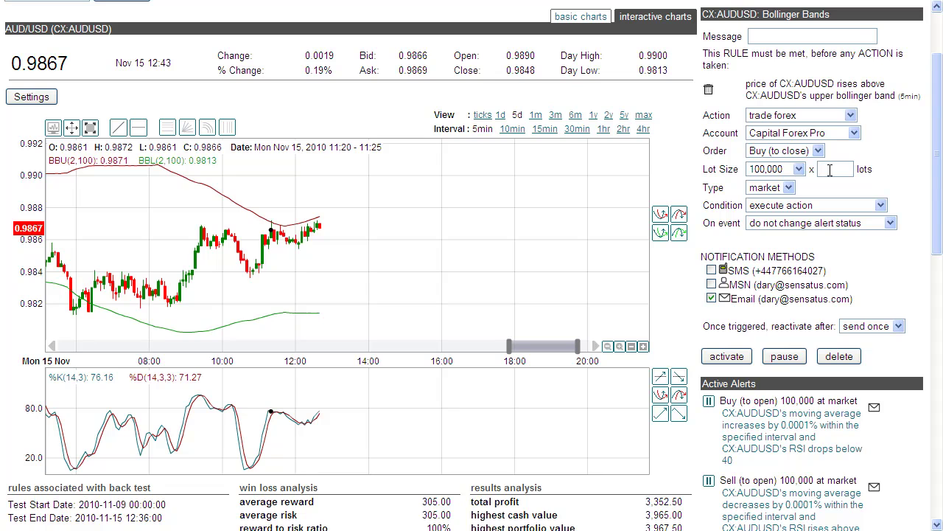
- Set the upper band Buy (to close) alert's condition to "if short, execute action" and reactivation to 1 minute, and save it as paused
click(823, 208)
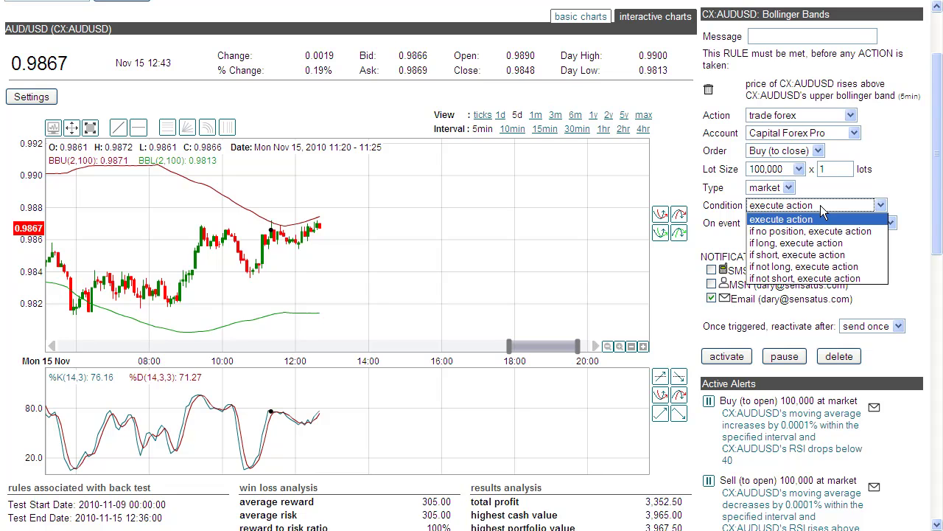
click(805, 255)
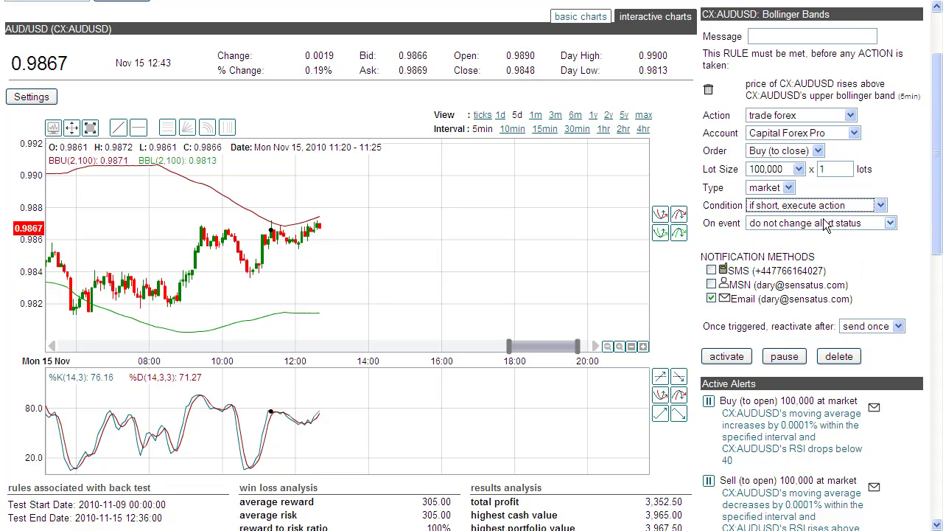
click(876, 335)
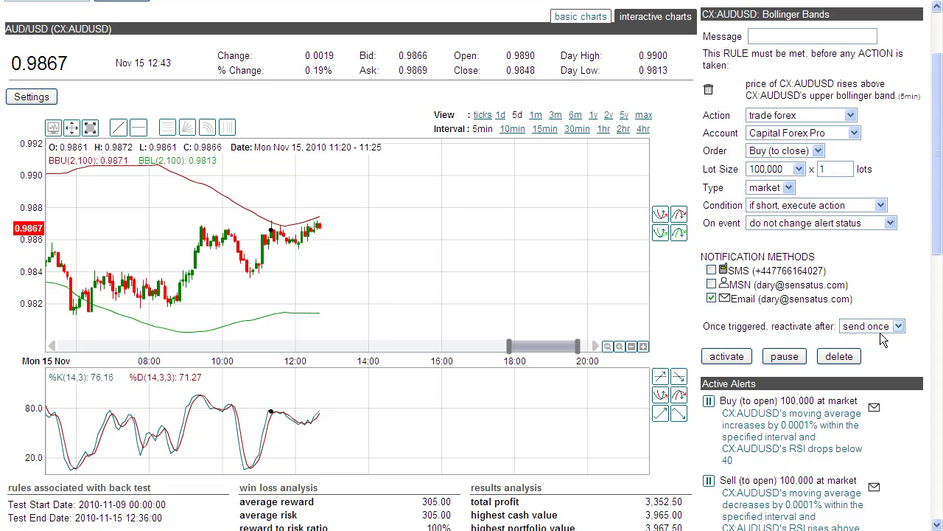
click(880, 330)
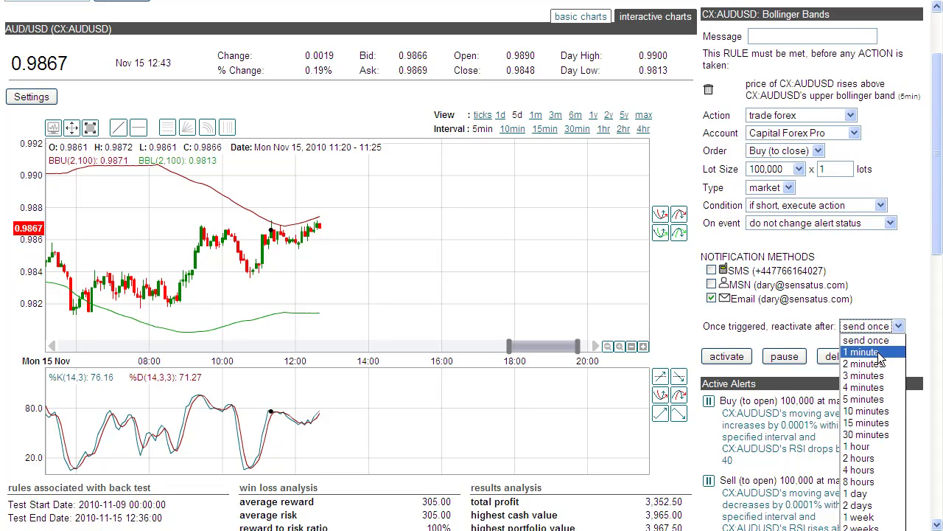
click(877, 352)
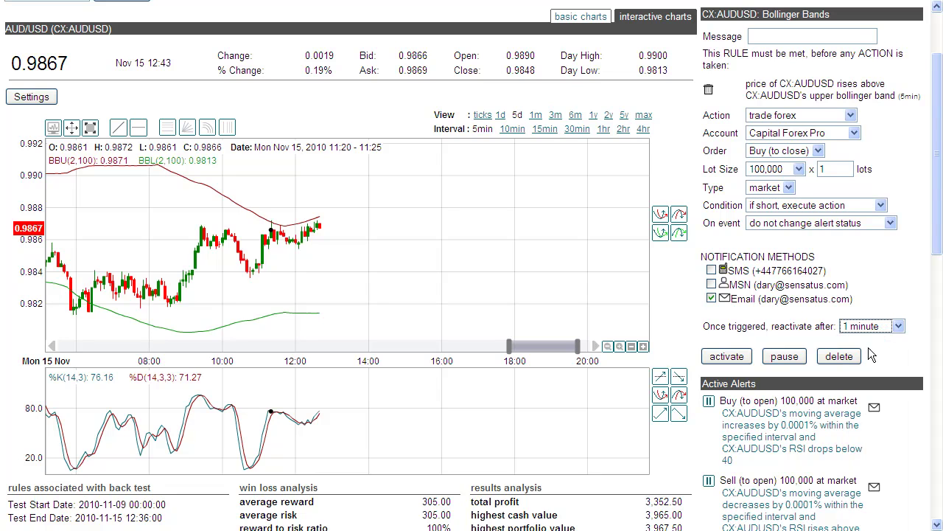
click(801, 359)
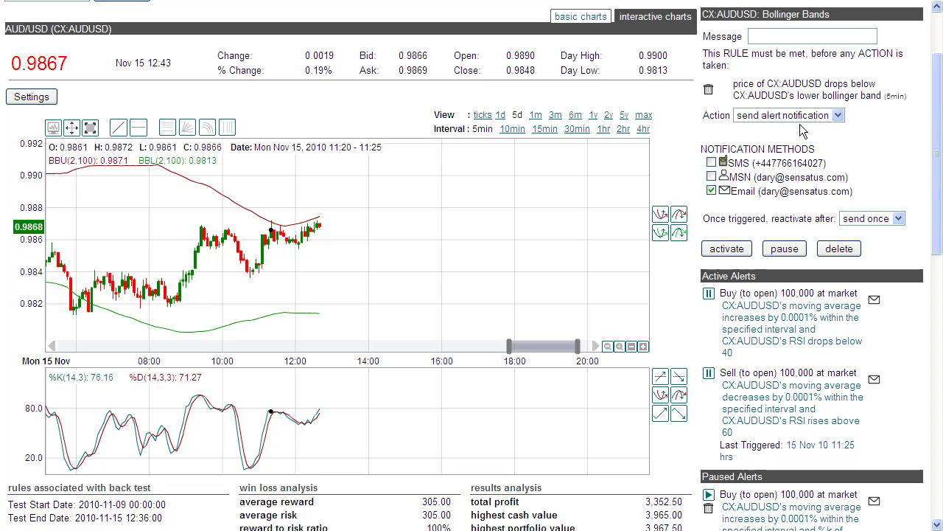
- Set up the alert for the price dropping below the lower Bollinger band to trade forex, Sell (to close), with 1 lot of 100,000
click(804, 116)
click(804, 133)
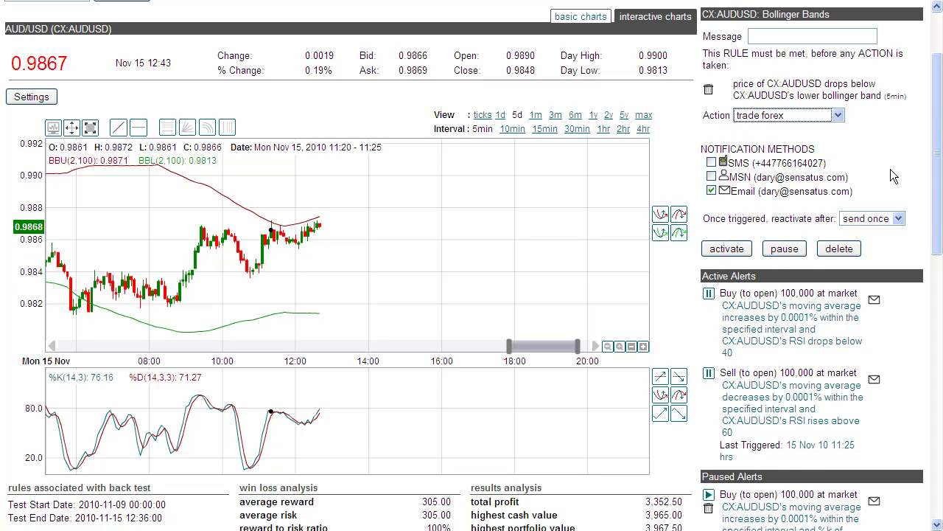
click(820, 150)
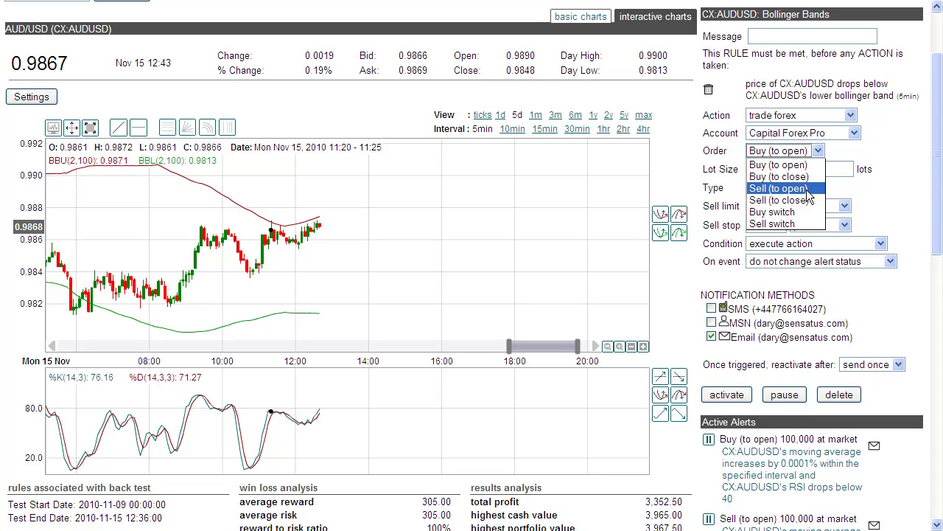
click(808, 200)
click(831, 170)
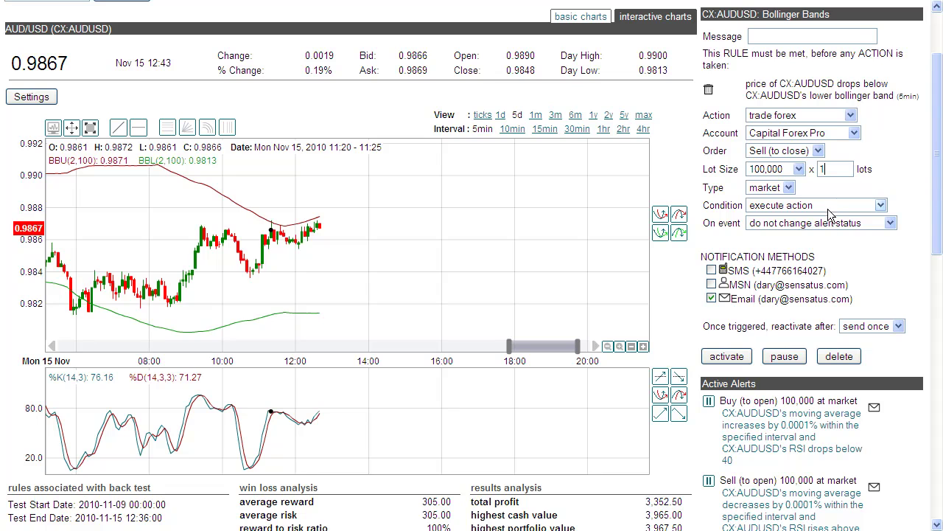
- Set the lower band Sell (to close) alert's condition to "if long, execute action" and reactivation to 1 minute, and save it as paused
click(833, 208)
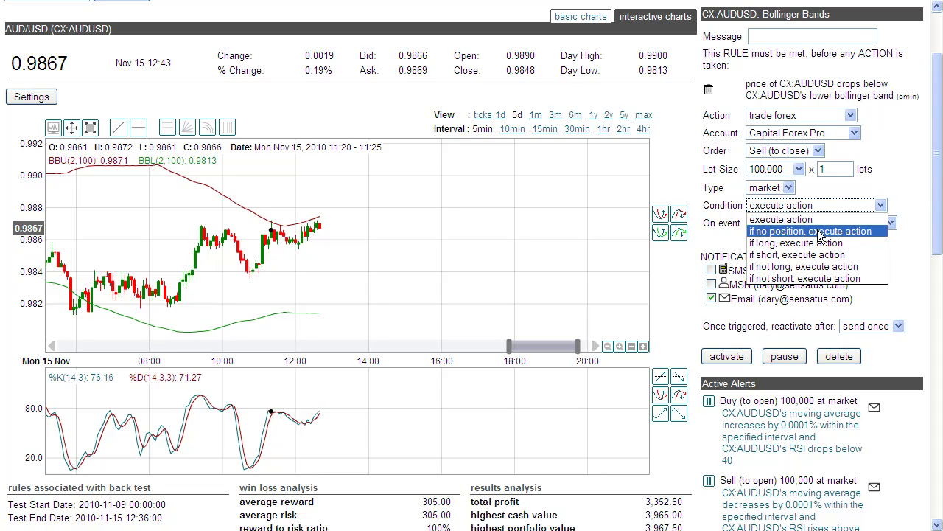
click(820, 243)
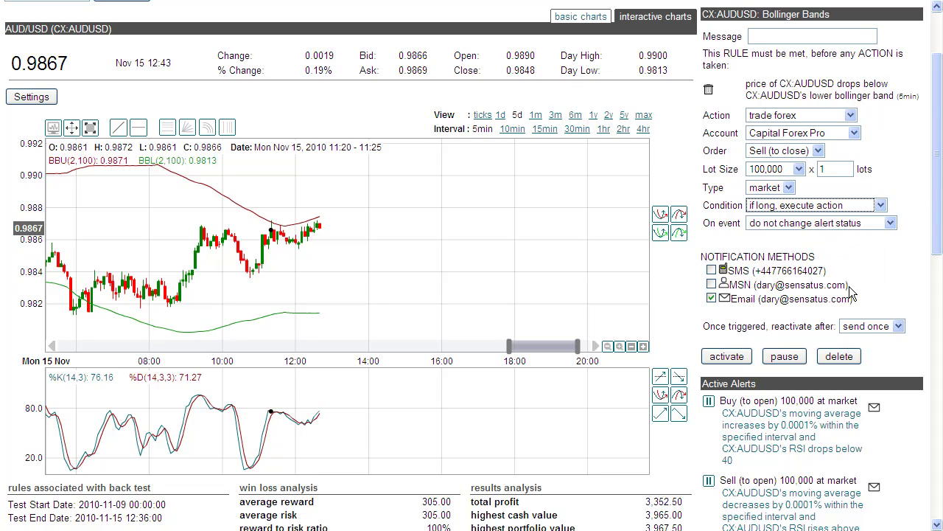
click(881, 327)
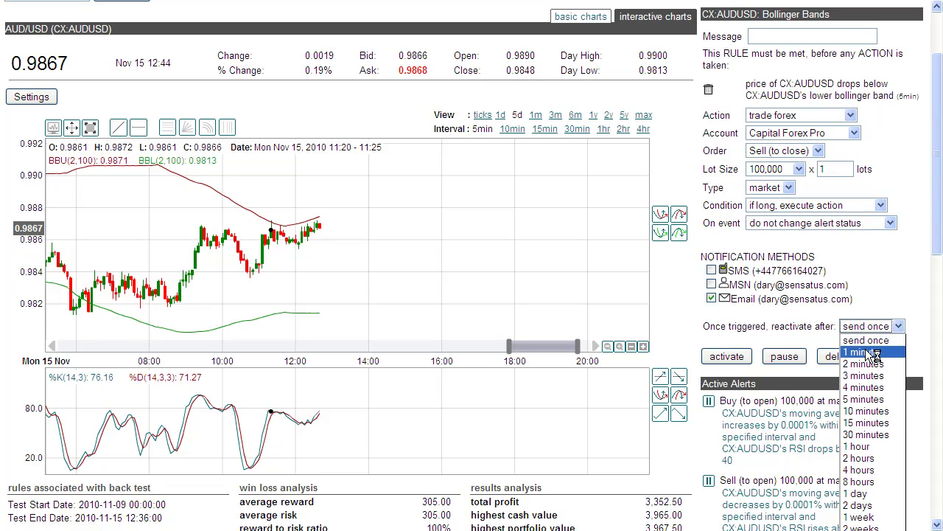
click(874, 353)
click(785, 357)
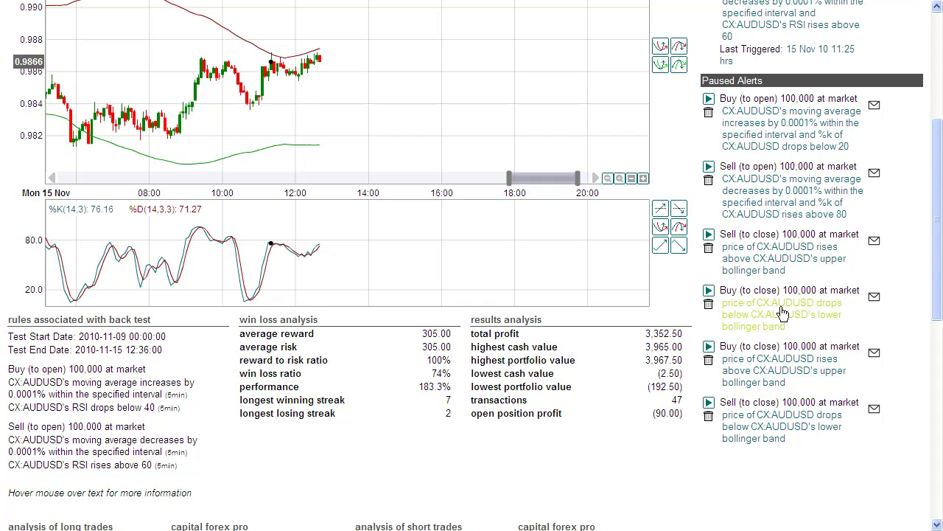
- Open the back test setup and include all six paused stochastic entry and Bollinger band exit alerts
mouse_move(791, 318)
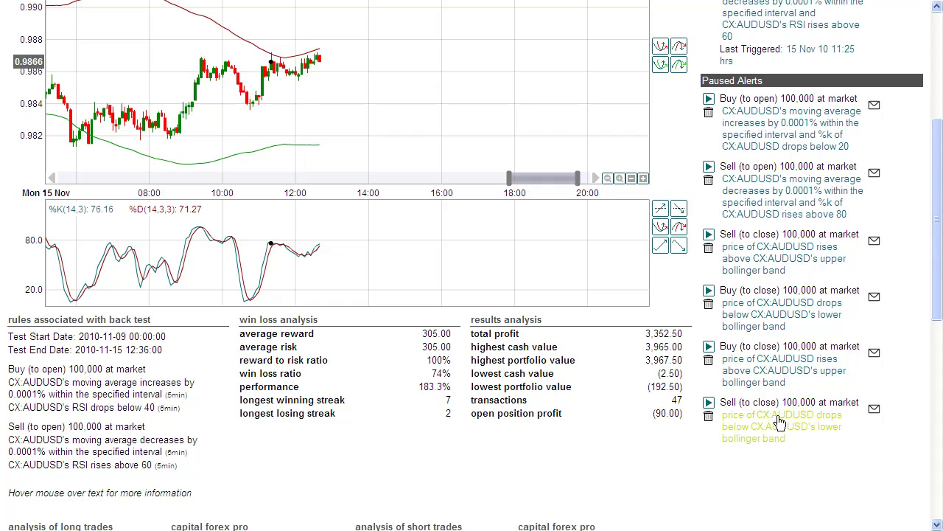
mouse_move(779, 388)
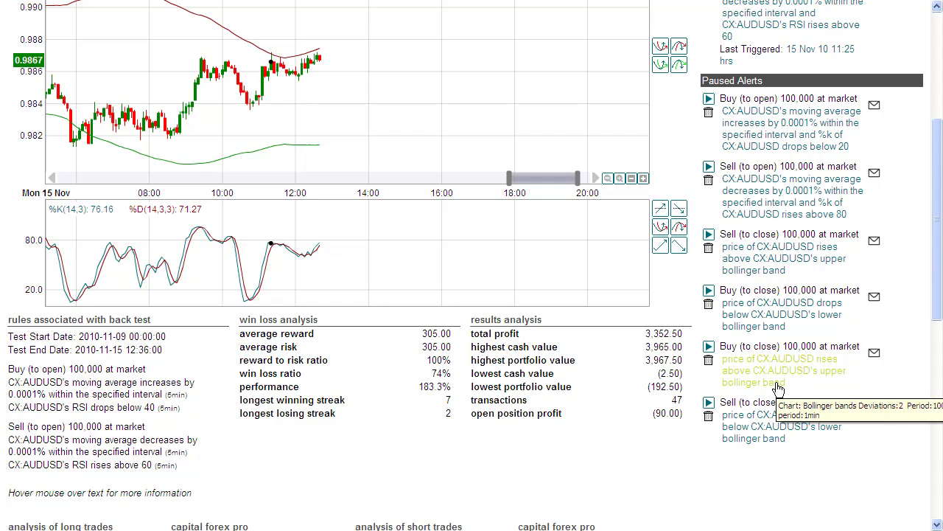
drag(939, 304, 493, 109)
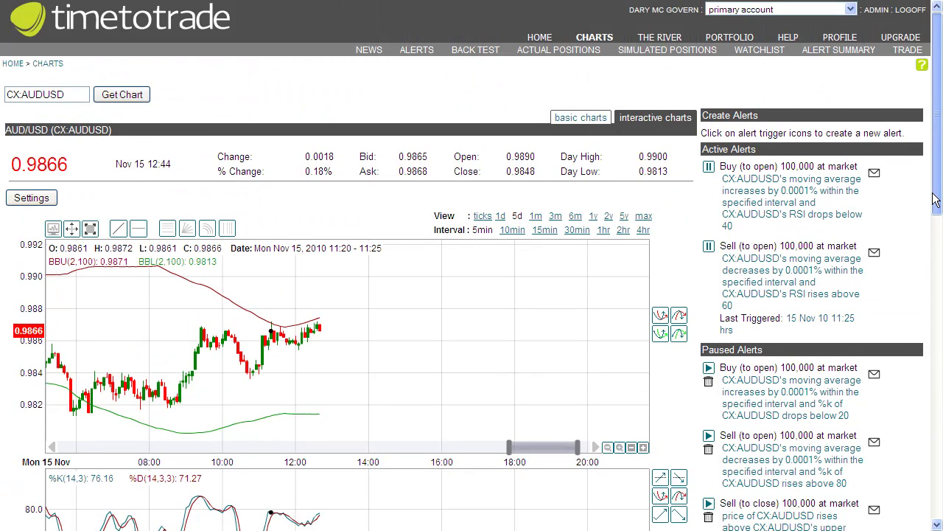
click(476, 50)
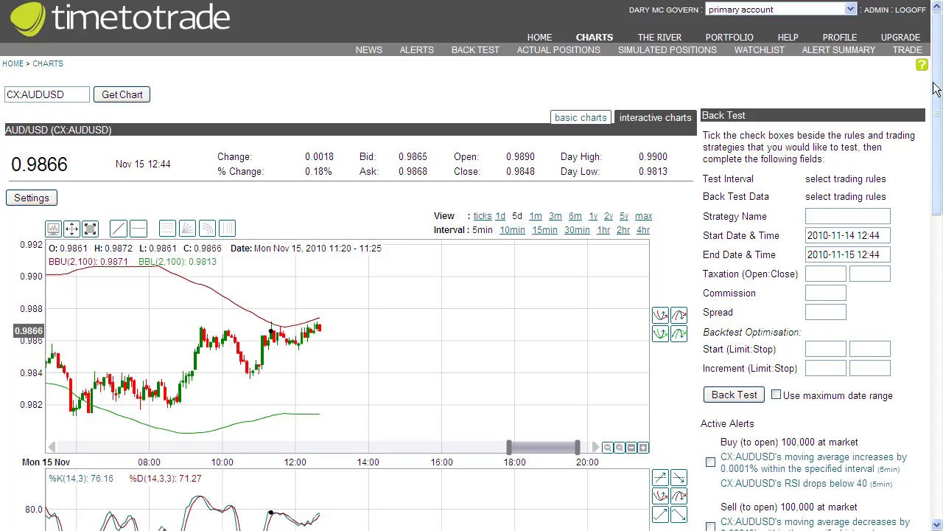
scroll(936, 88, down, 6)
click(711, 394)
click(711, 344)
click(710, 293)
click(710, 236)
click(711, 171)
- Back test the selected alerts over the maximum date range and examine the profit, win loss ratio and performance results
scroll(772, 140, up, 1)
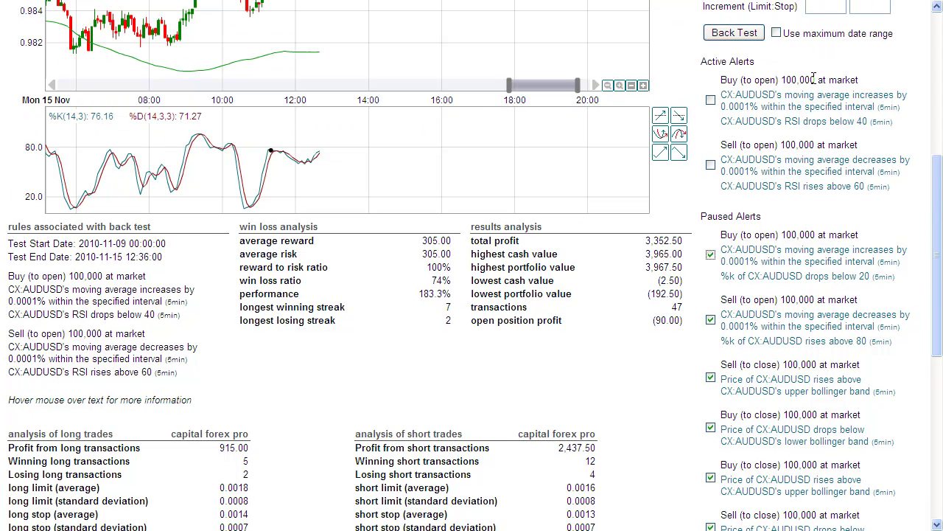
click(777, 33)
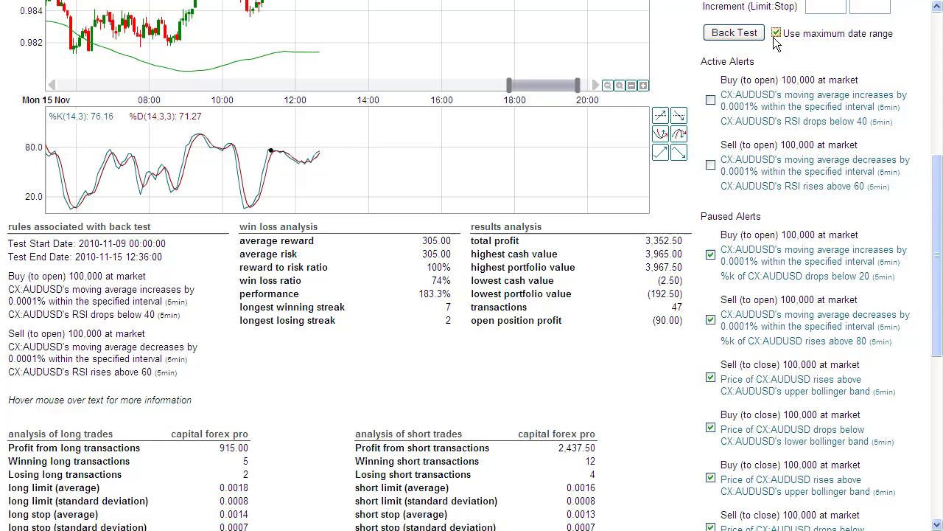
click(735, 35)
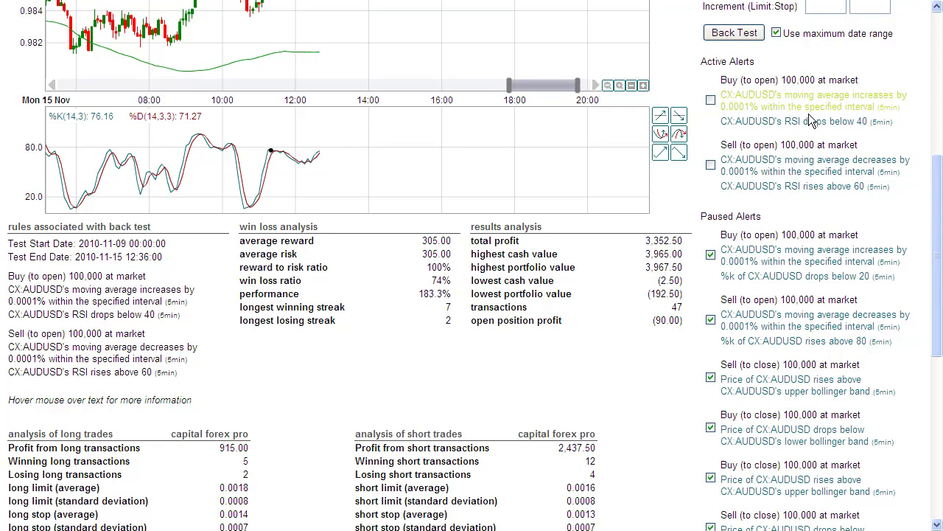
scroll(809, 116, up, 2)
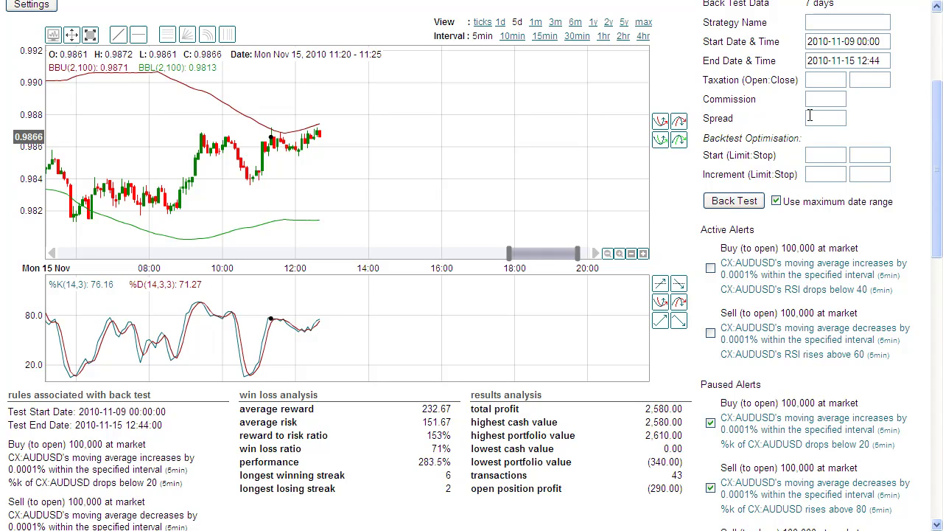
drag(938, 169, 940, 232)
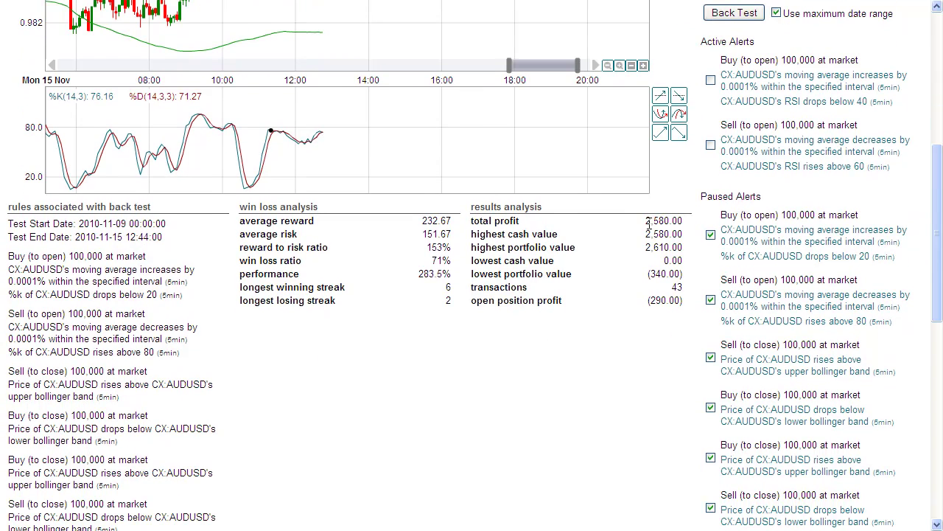
drag(927, 248, 912, 294)
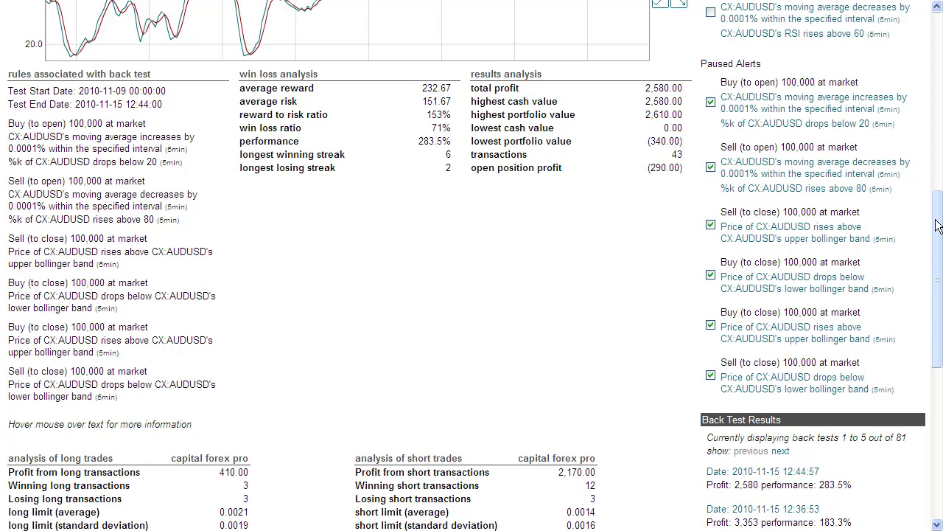
double_click(440, 109)
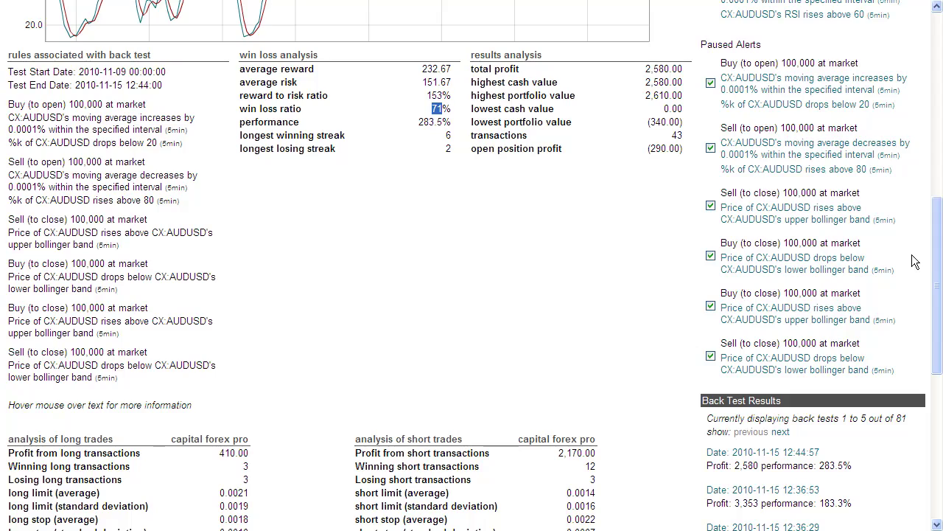
drag(938, 255, 921, 198)
- Rerun the back test with a commission of 2.50 and a spread of 0.0002, and review its list of trades
scroll(922, 197, up, 3)
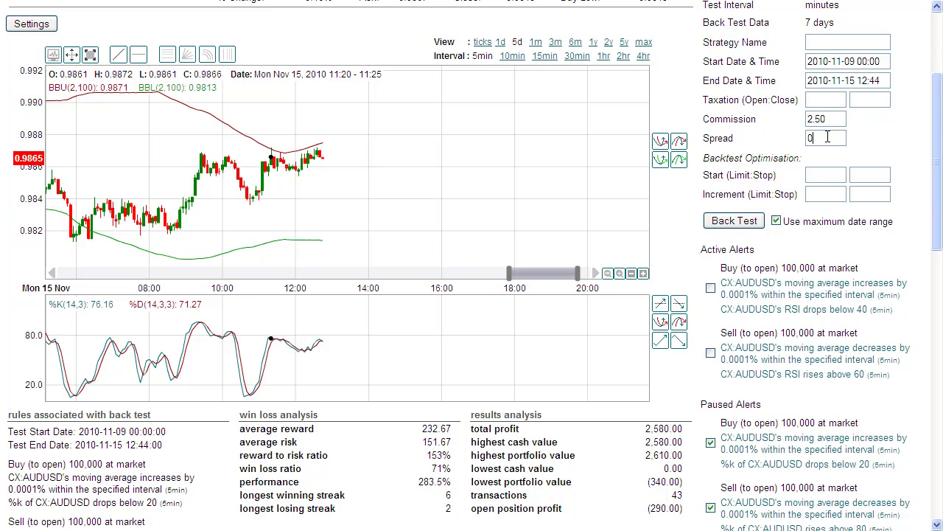
text(2)
key(Return)
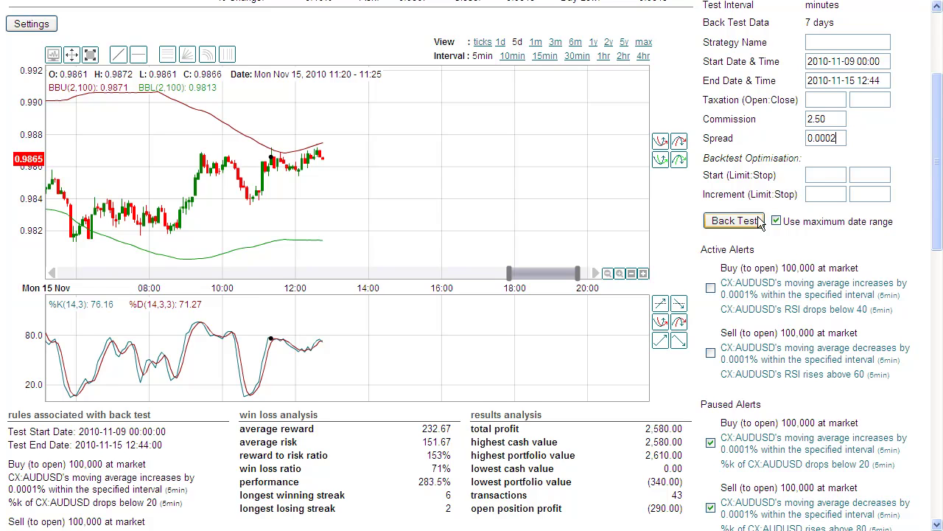
drag(936, 223, 928, 487)
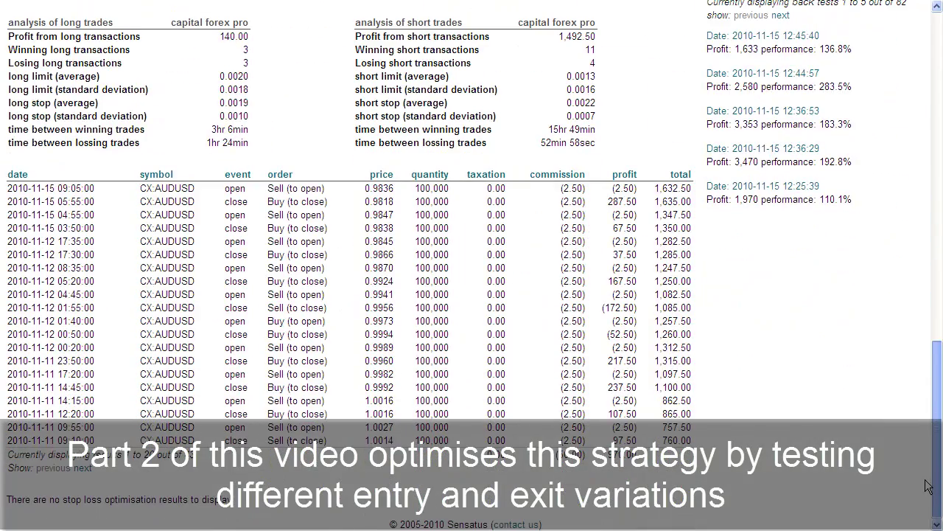